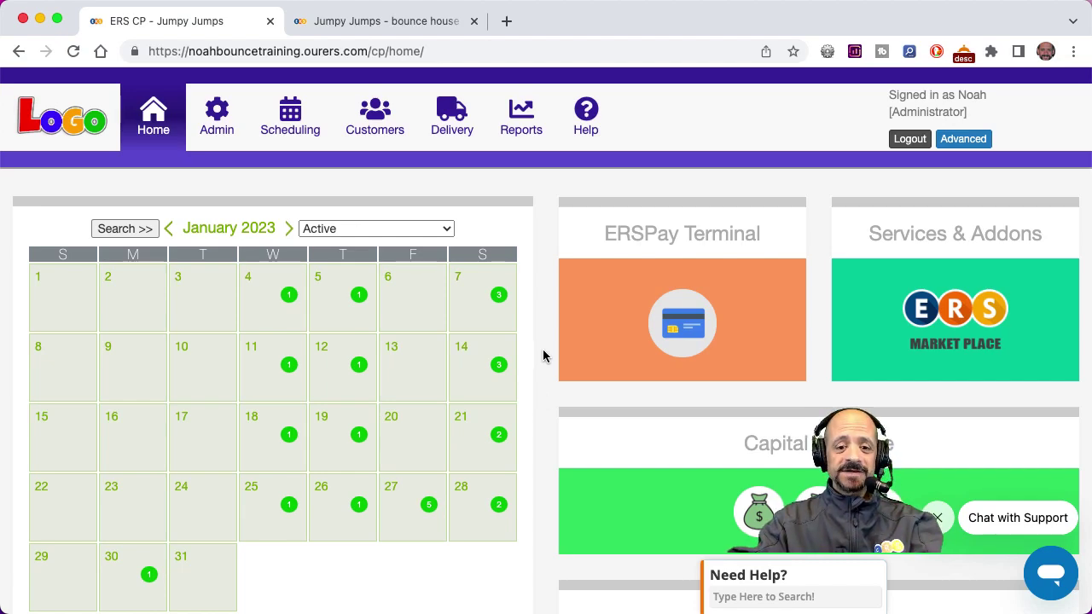
- View the 22ft Giant Slide's price list on its public item page, and return to the control panel
left_click(409, 28)
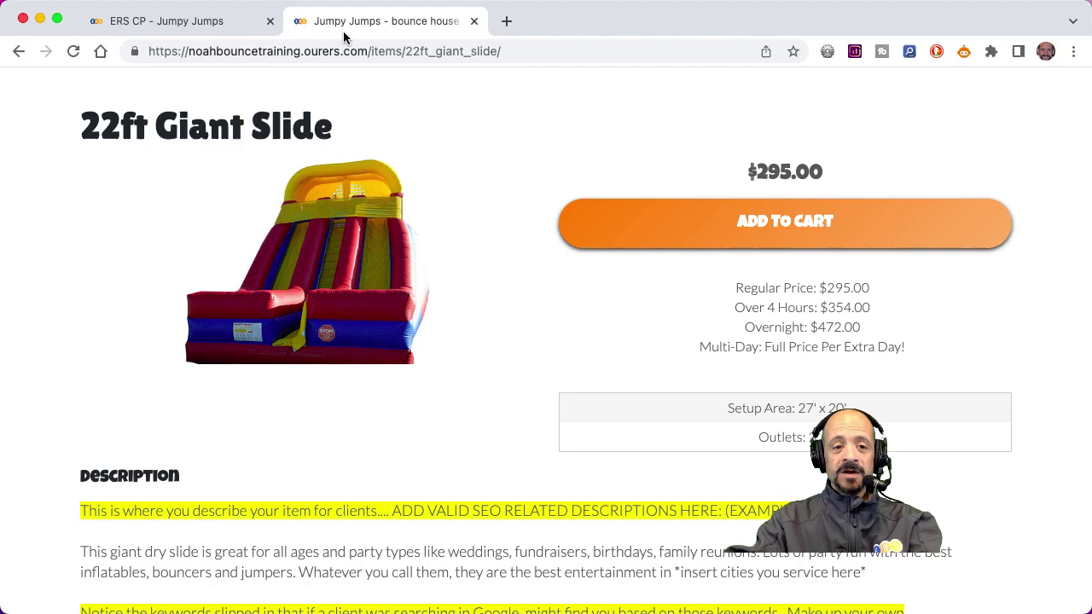
left_click(209, 28)
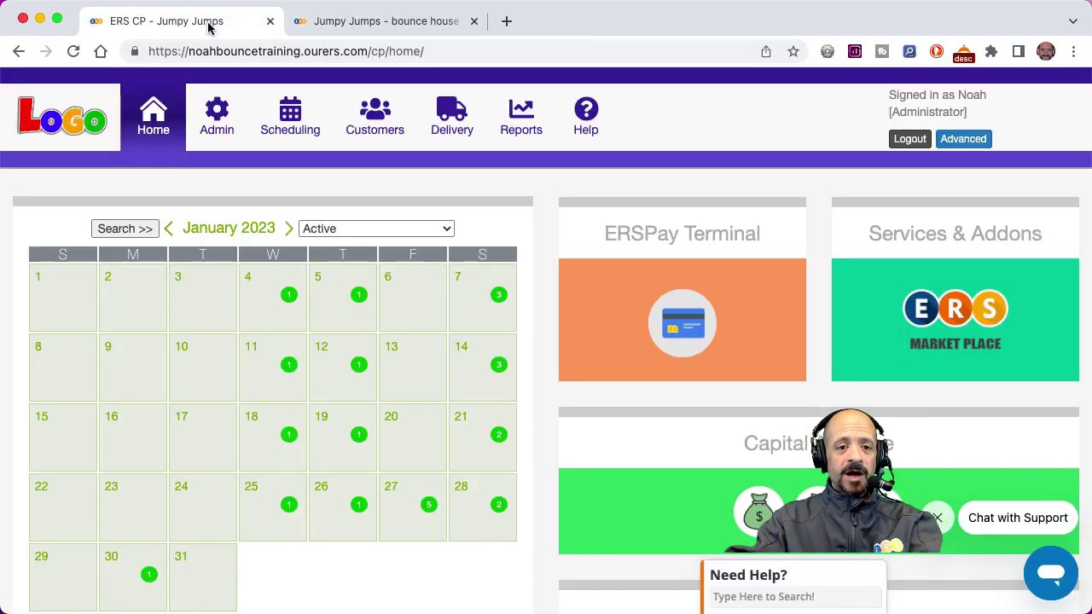
- Open the Main schedule profile for editing from the product administration settings
left_click(219, 116)
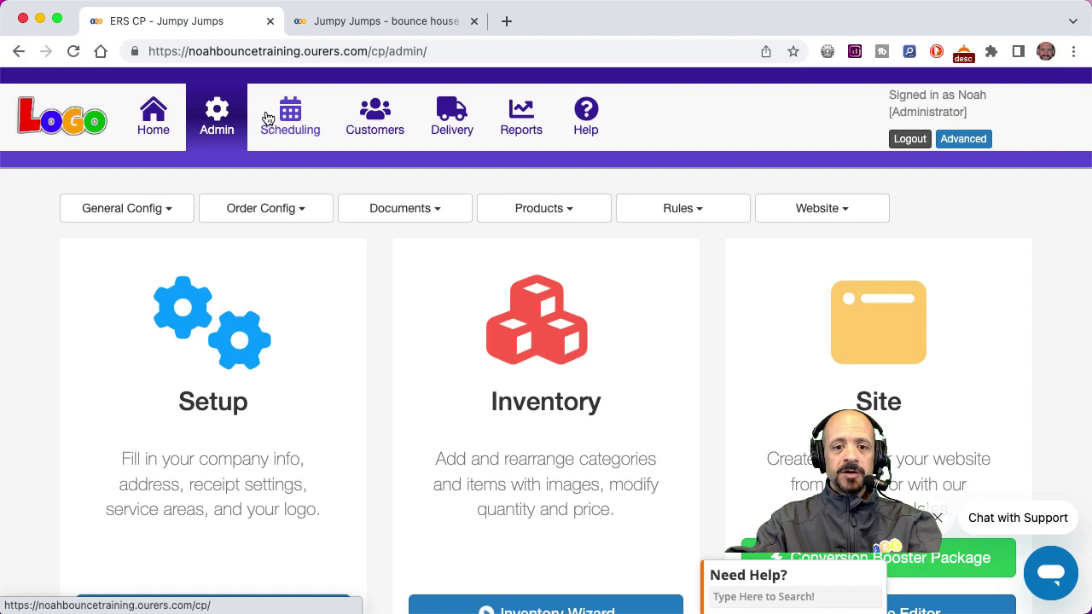
left_click(550, 217)
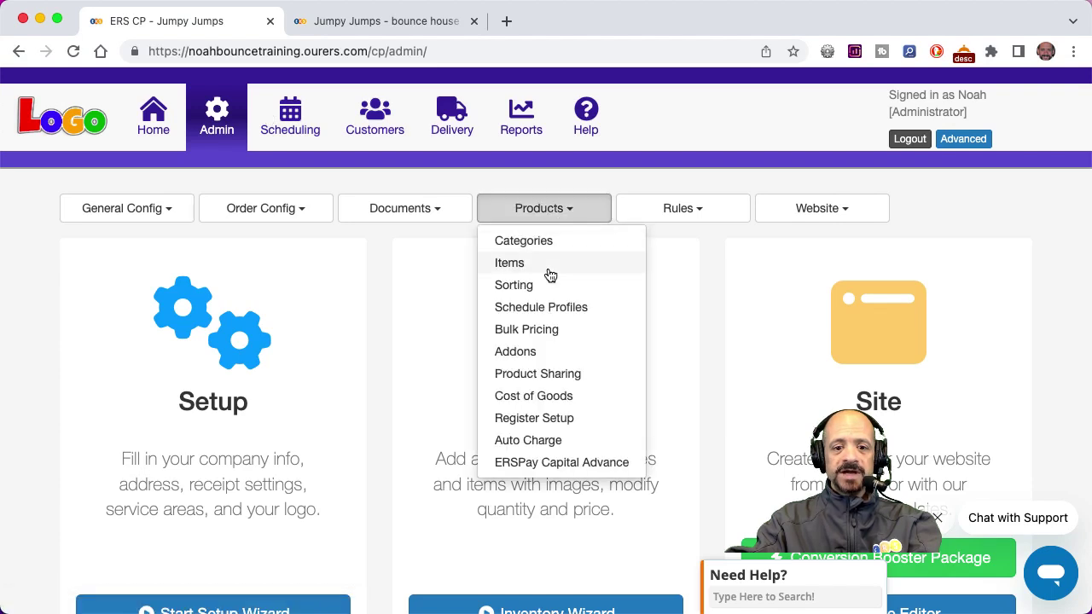
left_click(556, 308)
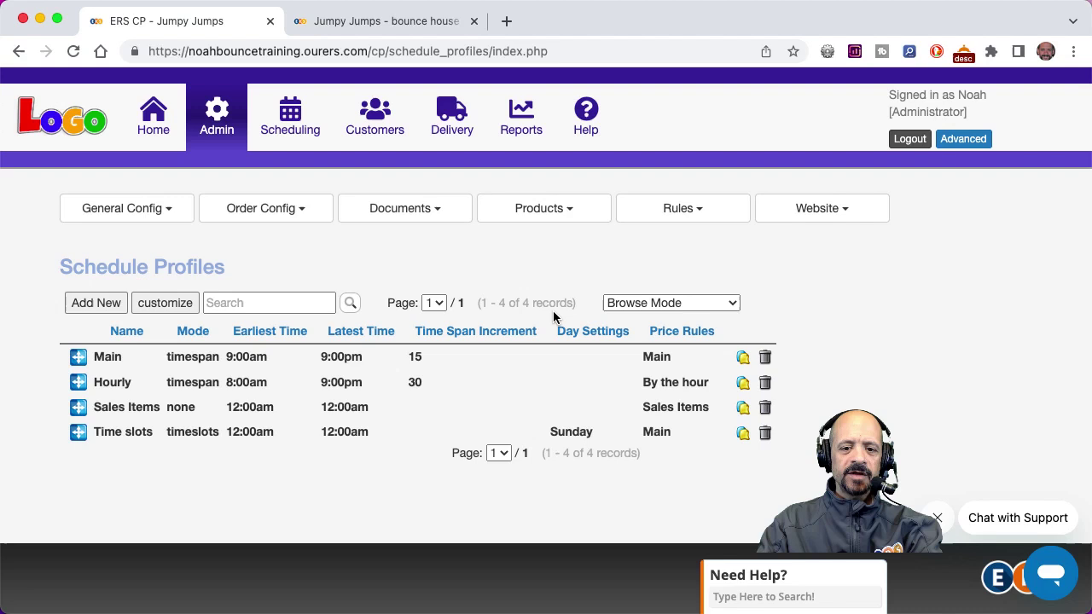
left_click(514, 364)
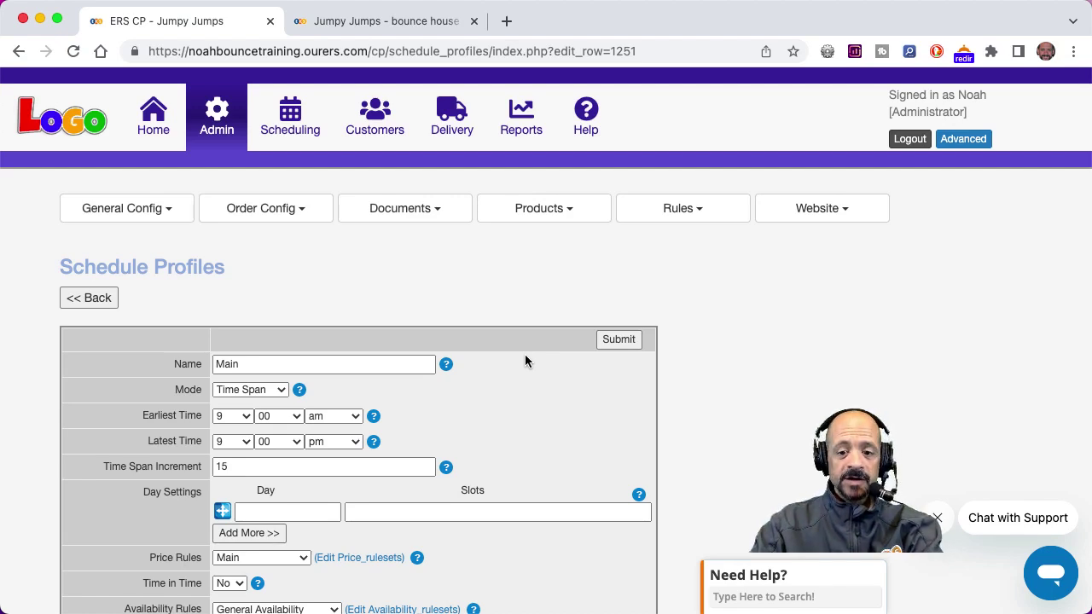
- Fill the Item Page Price Text with four separate lines: "Regular Price:", "Over 4 Hours:", "Overnight:" and "Multi-Day:"
scroll(525, 354, "down", 10)
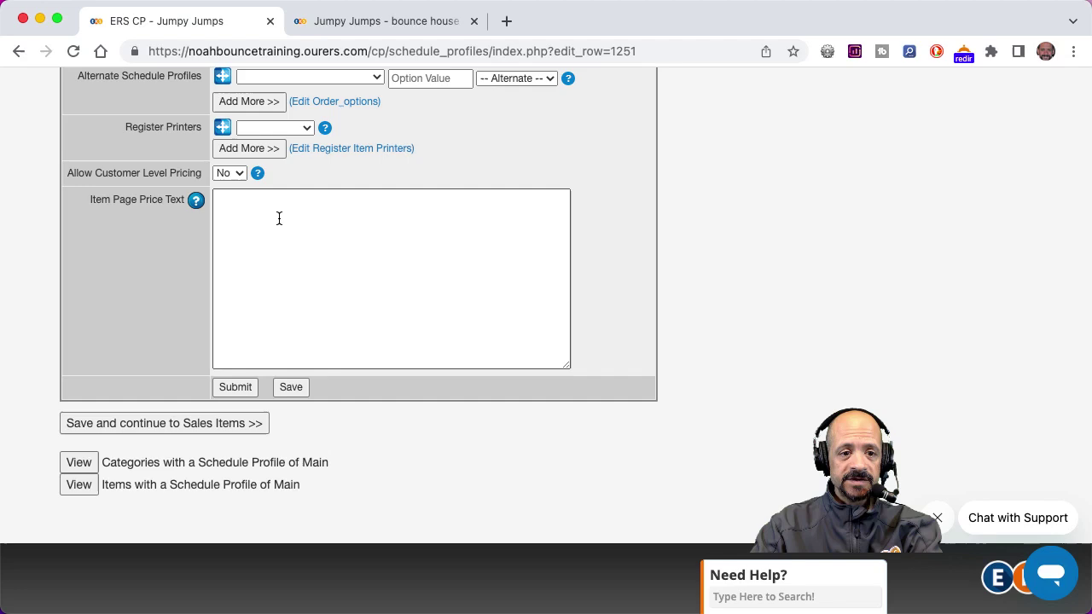
left_click(279, 219)
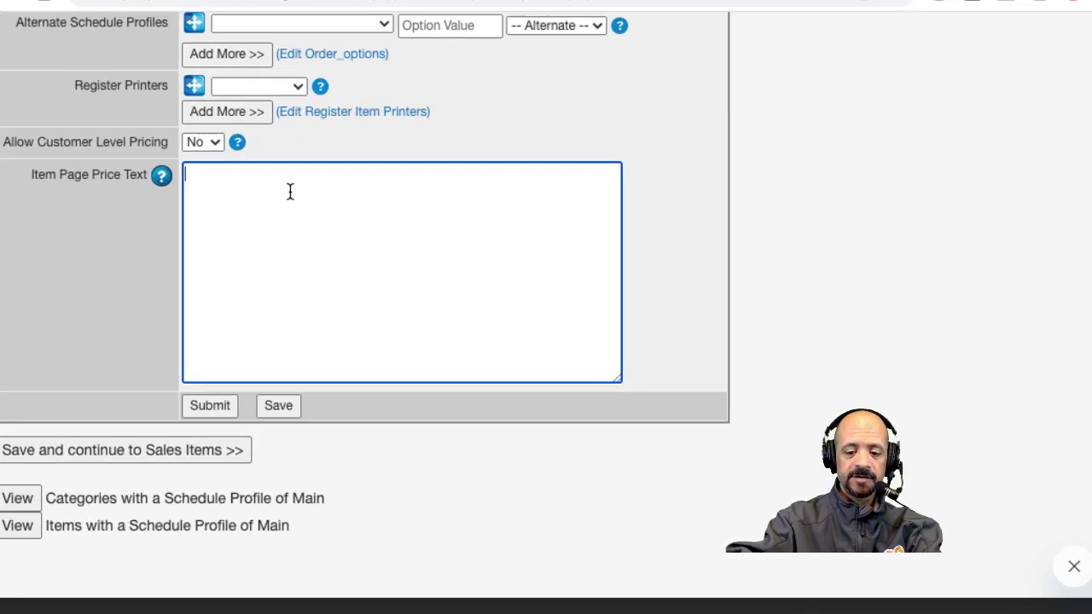
type("Regular")
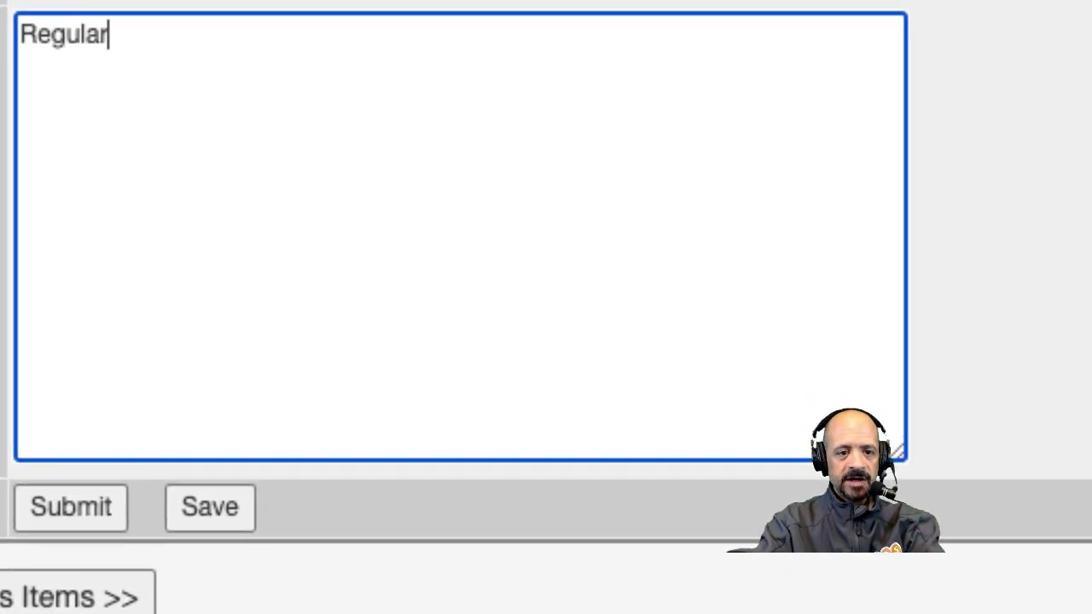
type(" Price:")
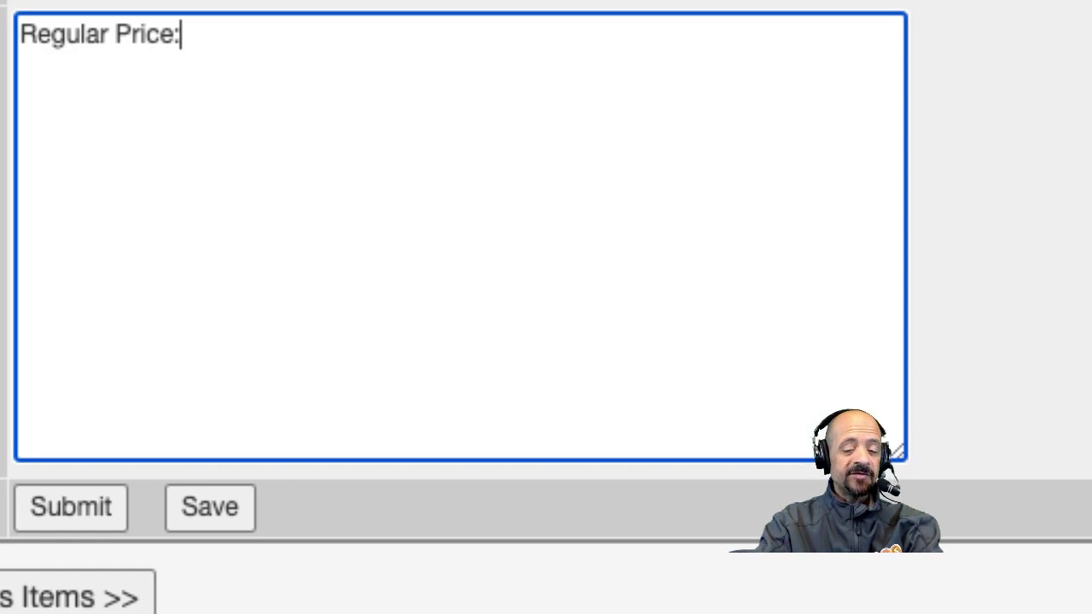
key("Return")
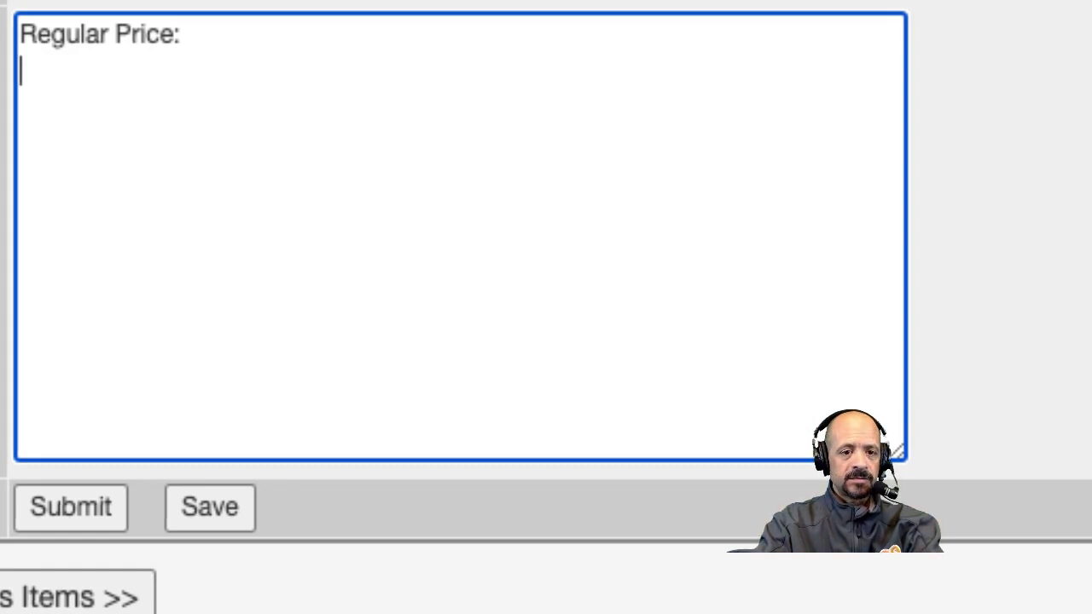
type("Over 4 Hours:")
key("Return")
type("Overnight:")
key("Return")
type("Multi-Day:")
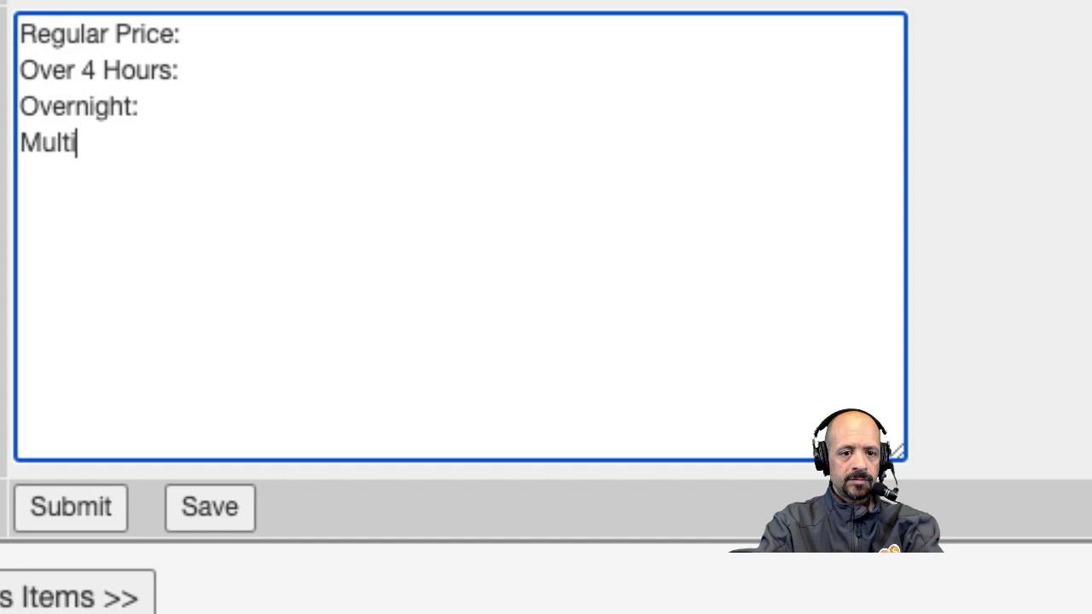
- Add the price code "[price:Mon 9:00am - Mon 1:00pm]" after the "Regular Price:" label
left_click(138, 106)
left_click(19, 34)
key("Right")
key("Right")
key("Right")
key("Right")
key("Right")
key("Right")
key("Right")
key("Right")
key("Right")
key("Right")
key("Right")
key("Right")
key("Right")
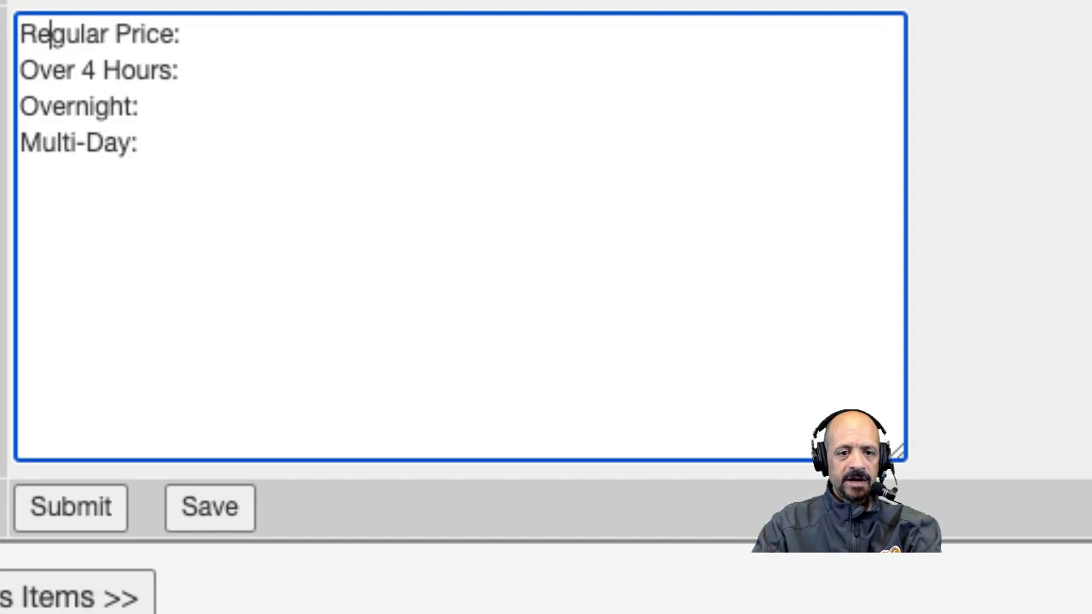
key("Right")
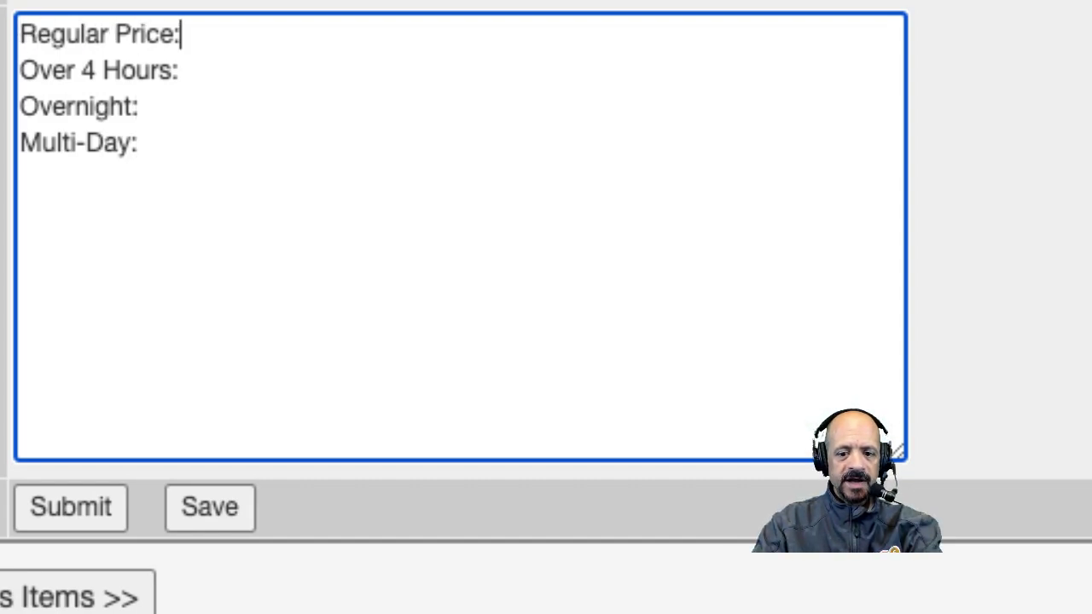
type("Price:")
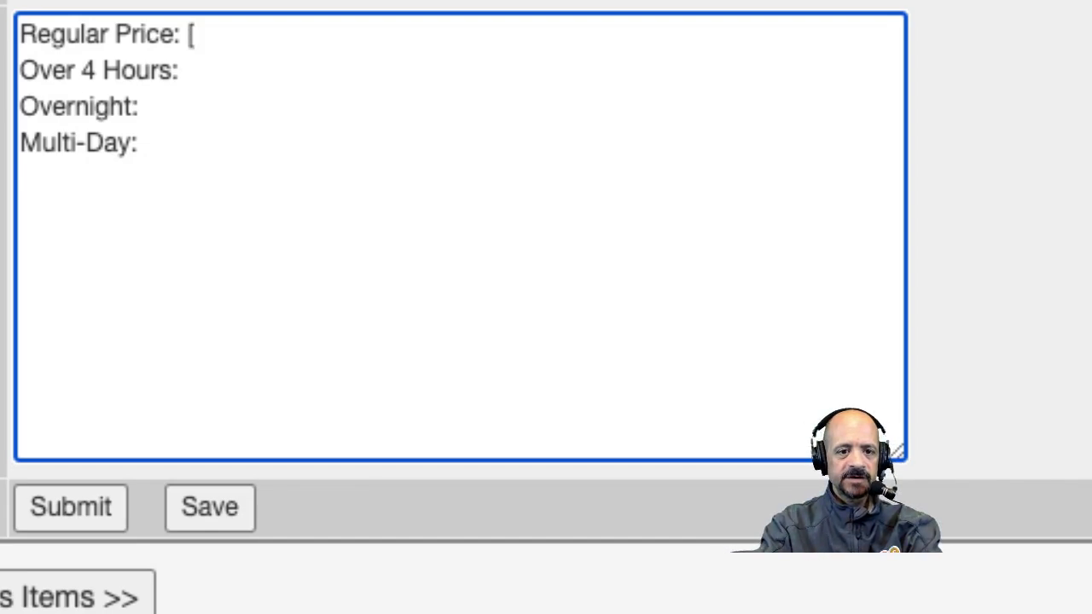
type(" [pr")
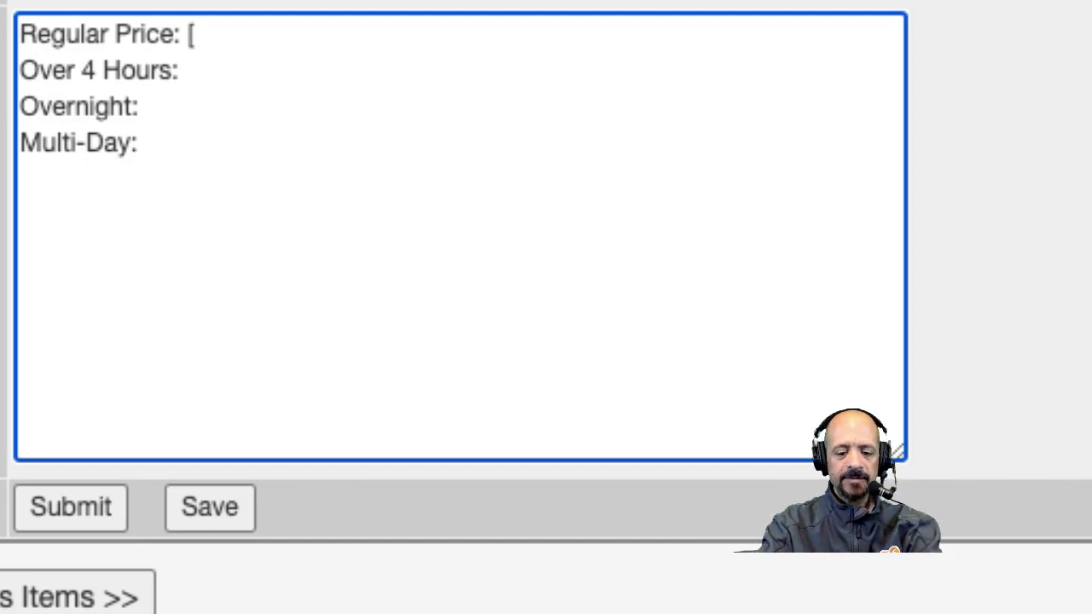
type("ice")
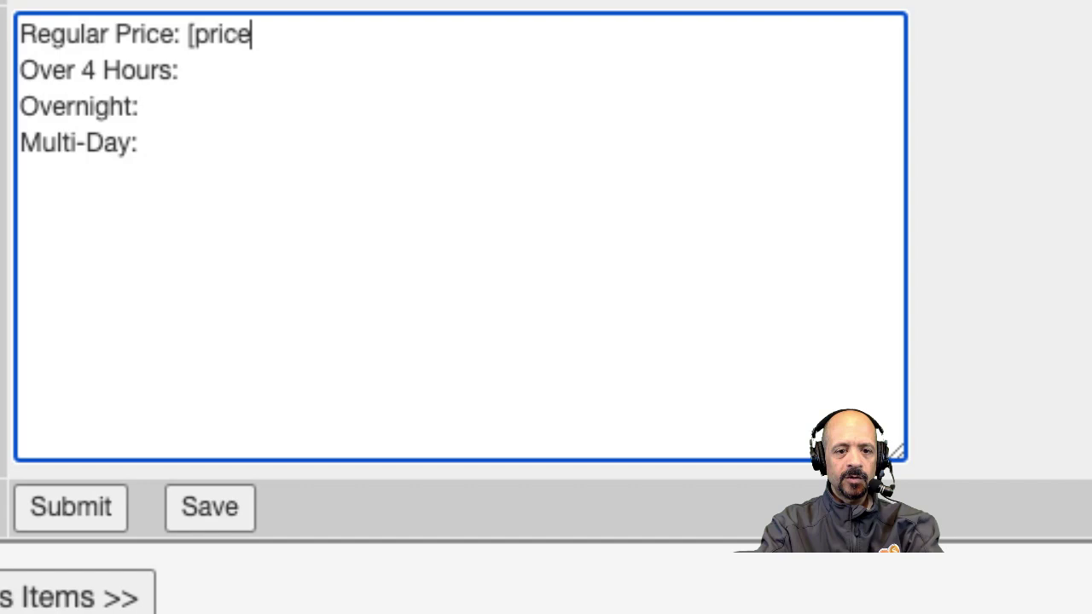
type(":")
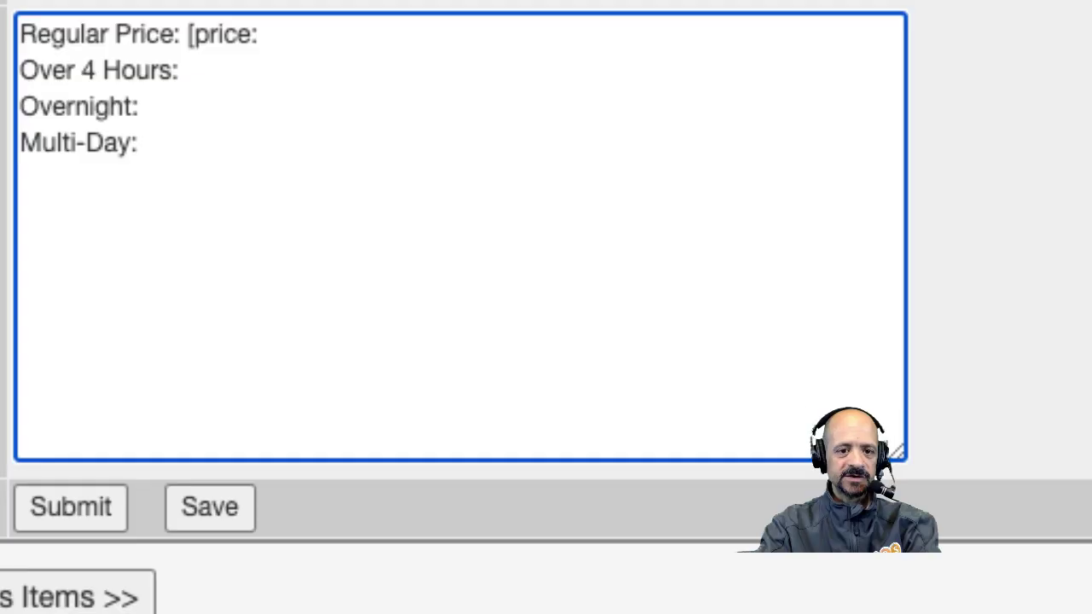
type("Mon")
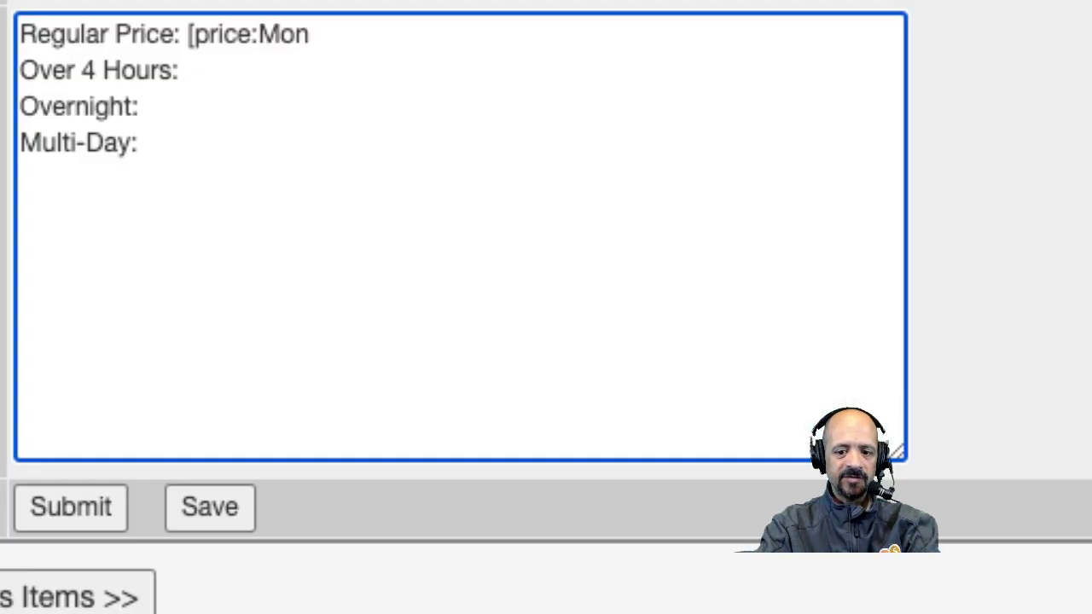
type(" 9:")
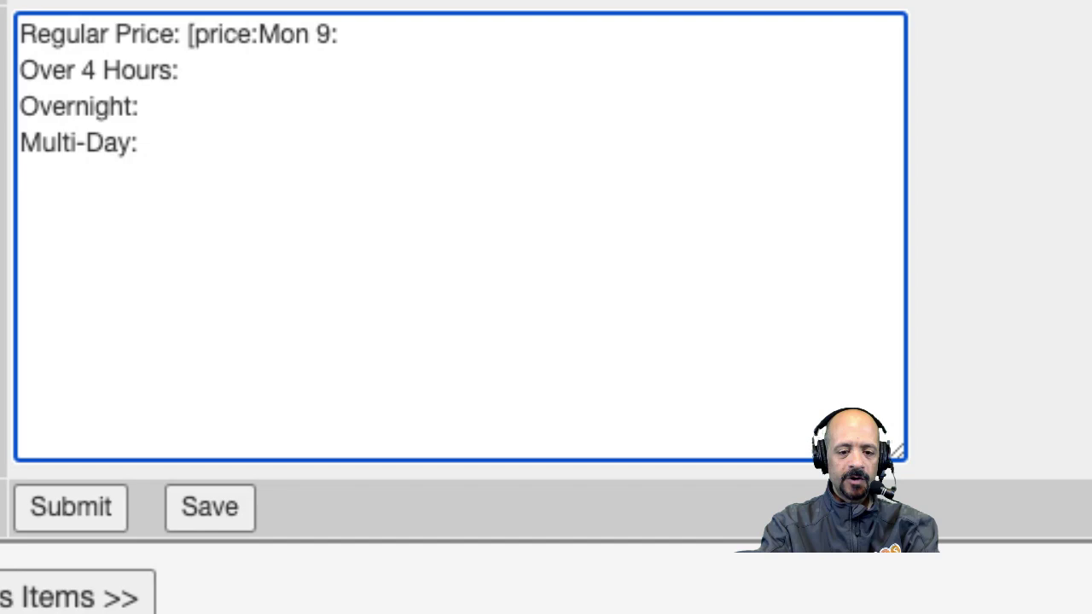
type("00am ")
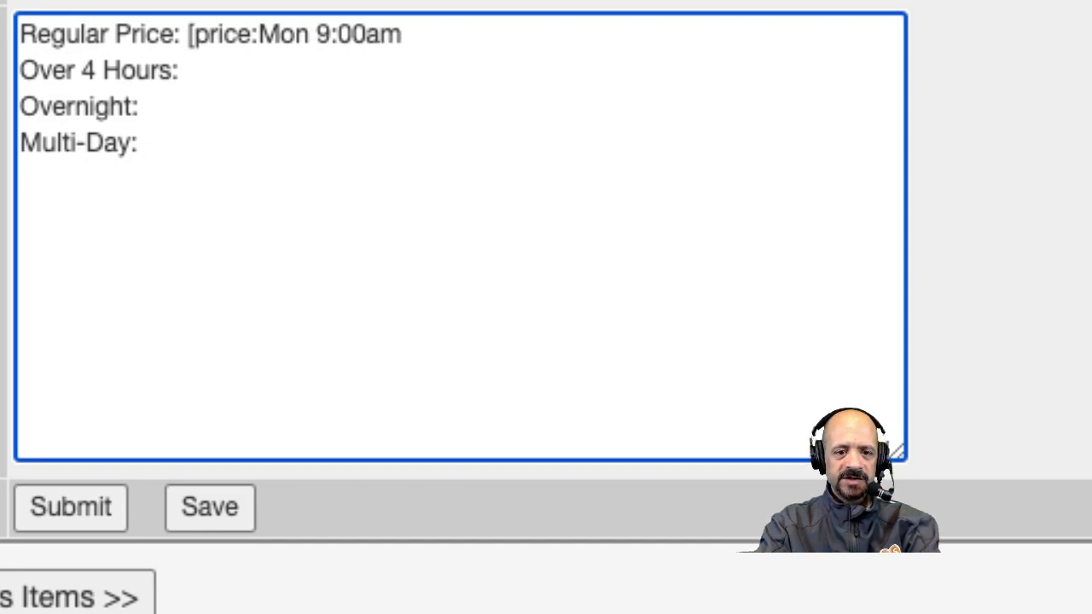
type("- ")
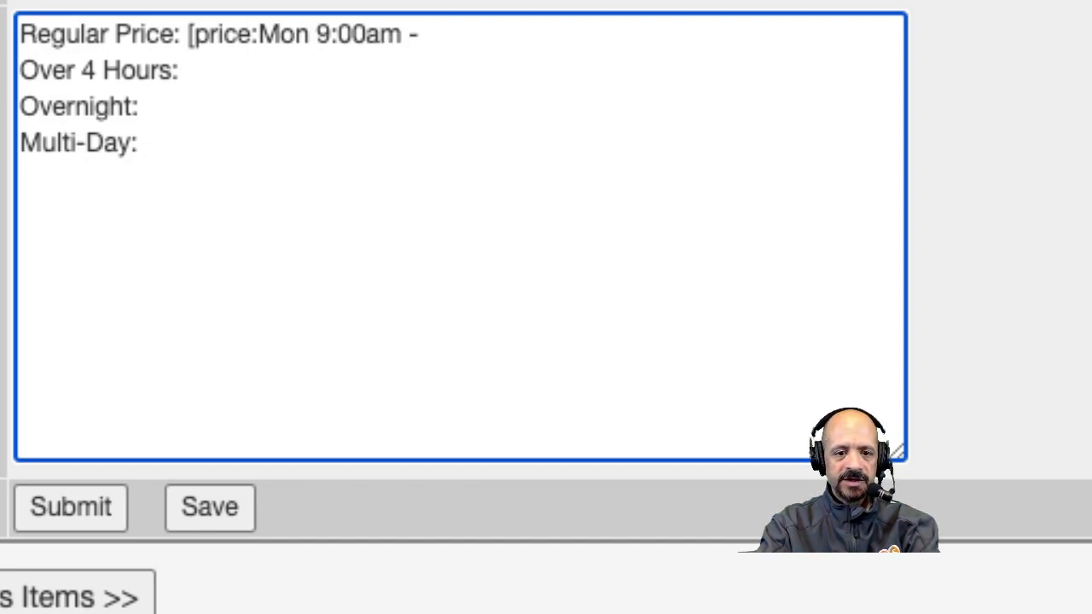
type("Mon 1:0")
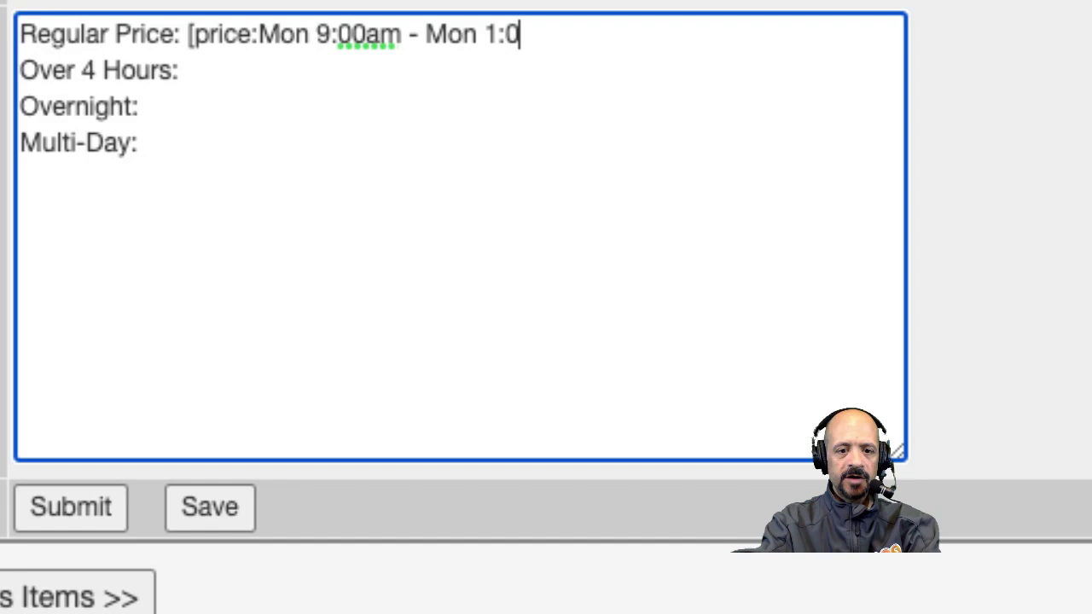
type("0pm")
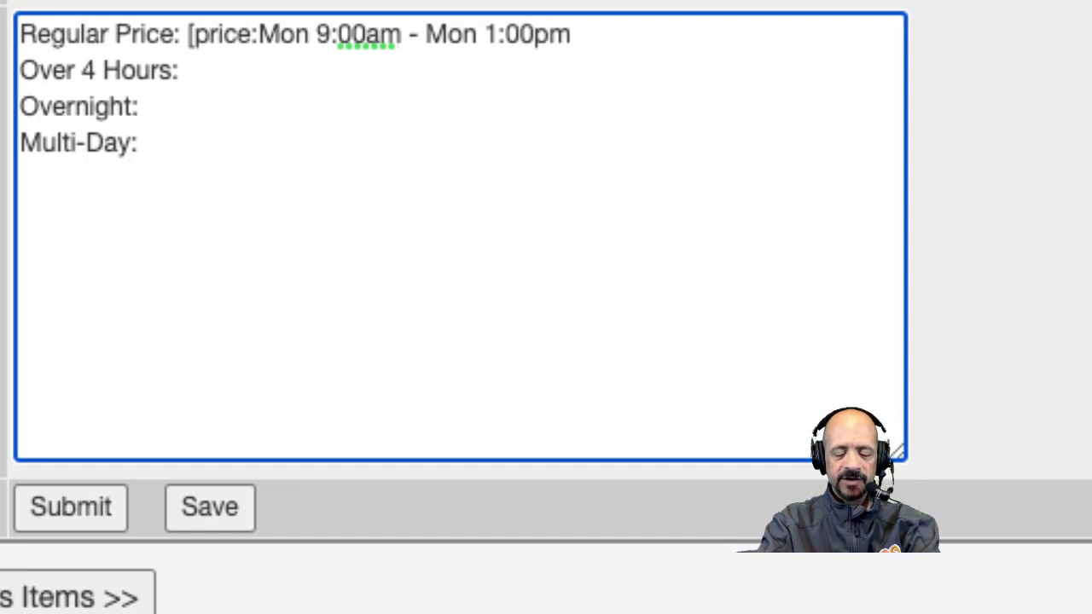
type("]")
- Add the price code "[price:Mon 9:00 - Mon 15:00]" after the "Over 4 Hours:" label
left_click(180, 70)
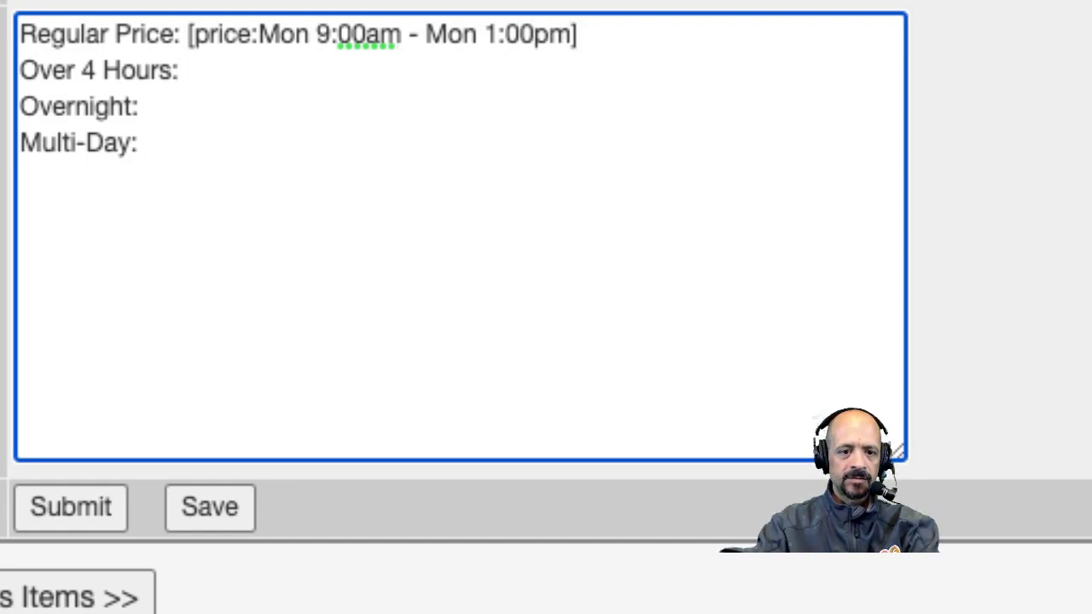
type("[price")
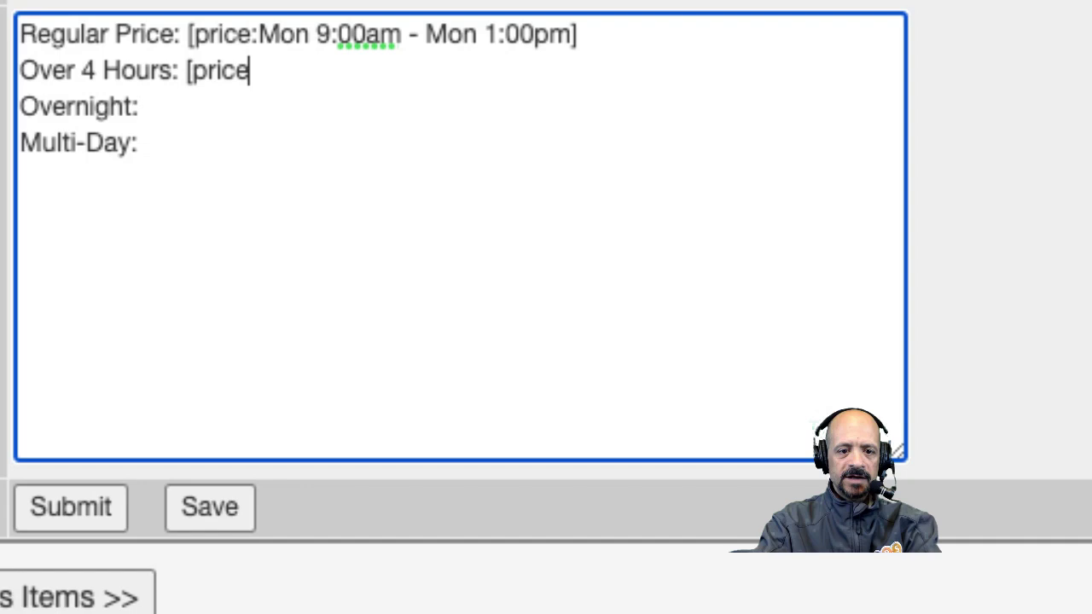
type(":Mon")
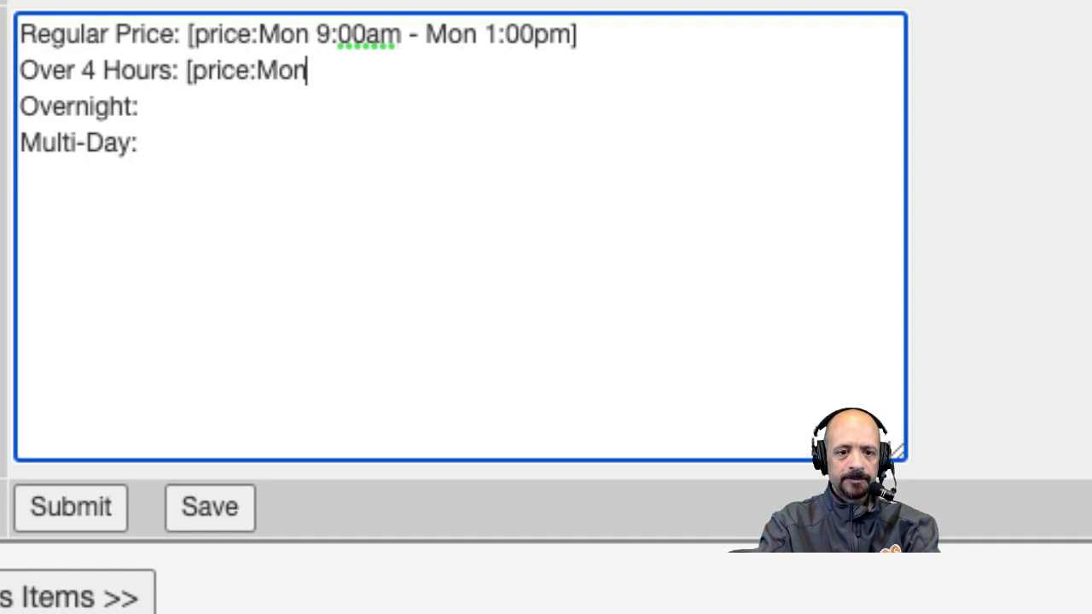
type(" 9:00")
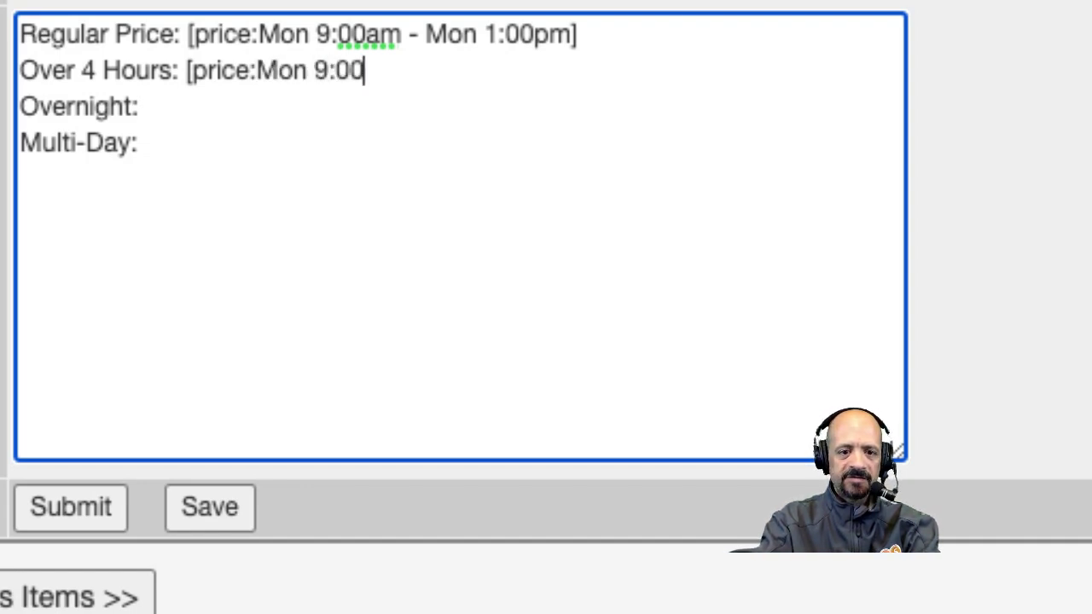
type(" - Mon ")
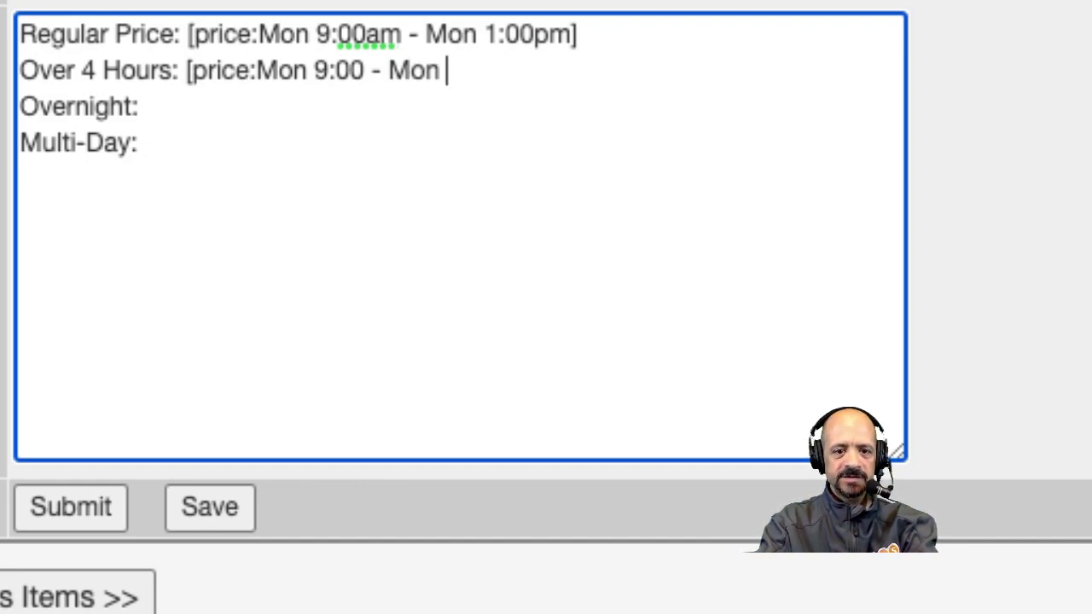
type("15:00")
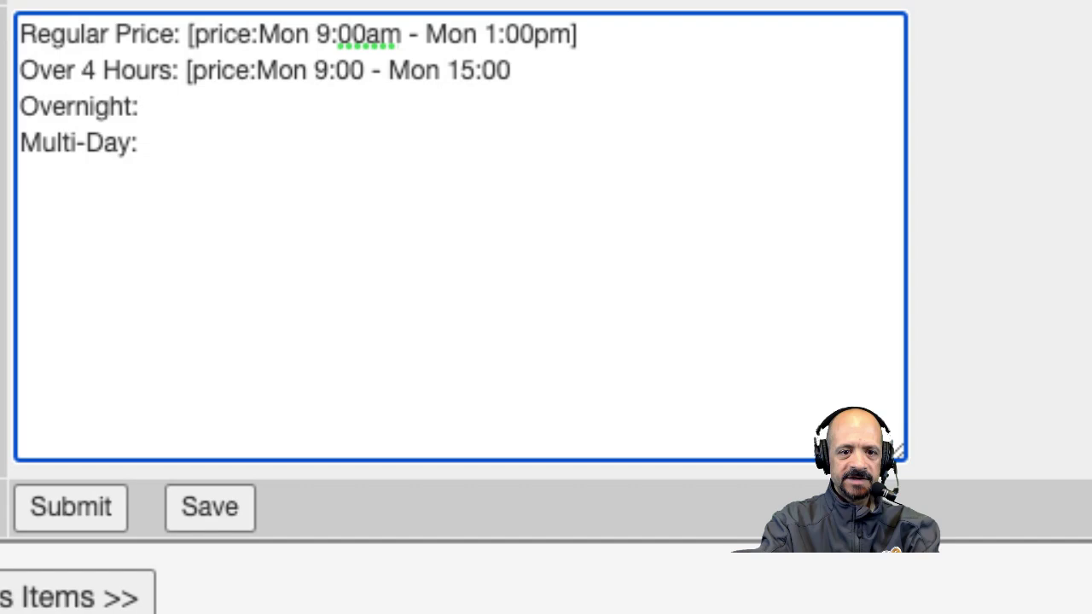
type("]")
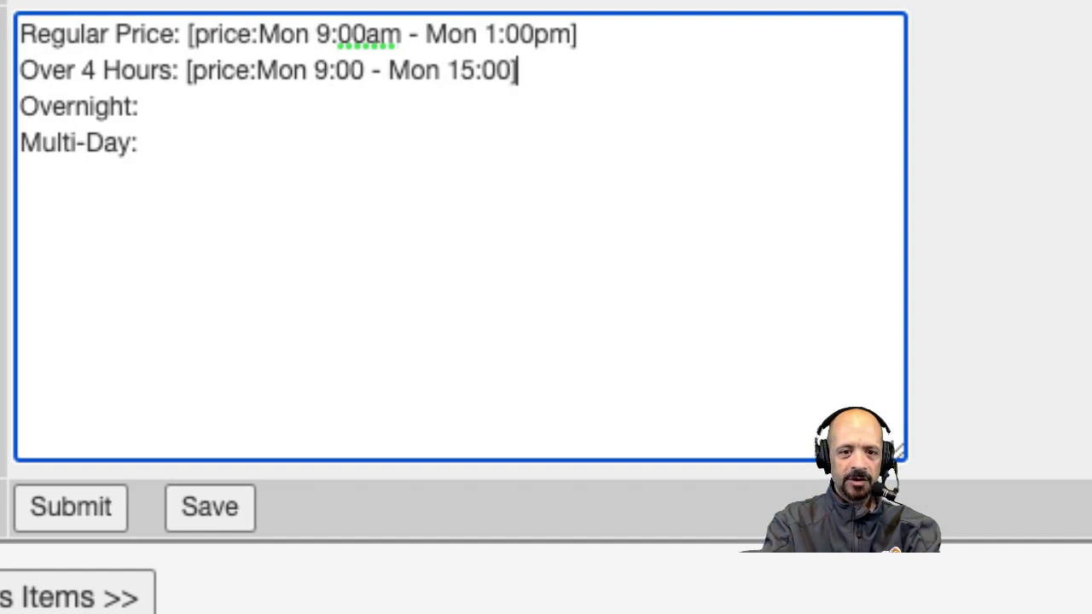
- Add the price code "[price:Fri 17:00 - Sat 11:30]" after the "Overnight:" label
left_click(145, 106)
type("[")
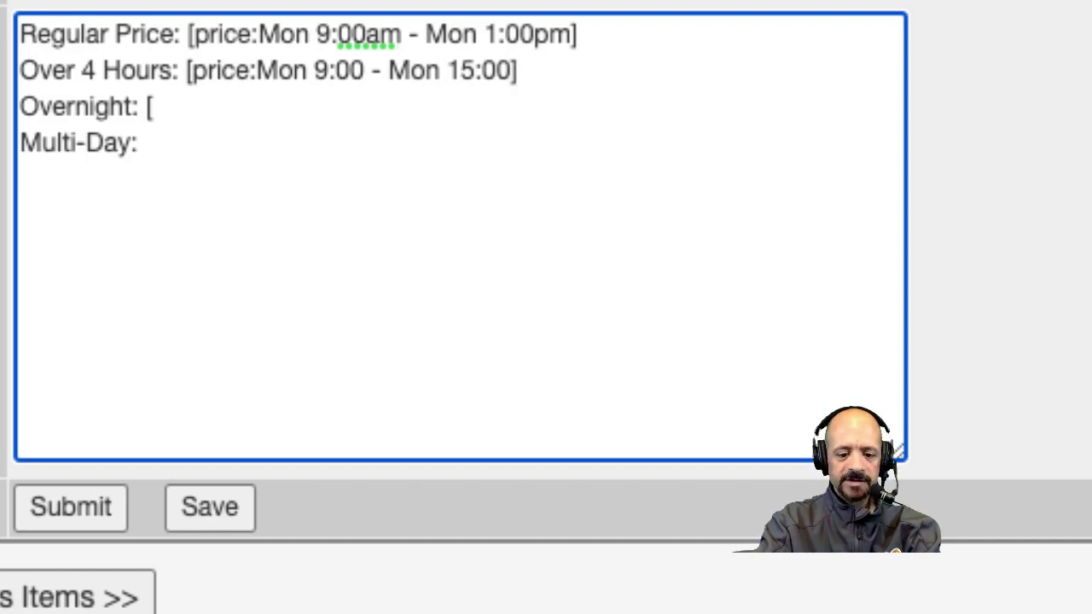
type("price")
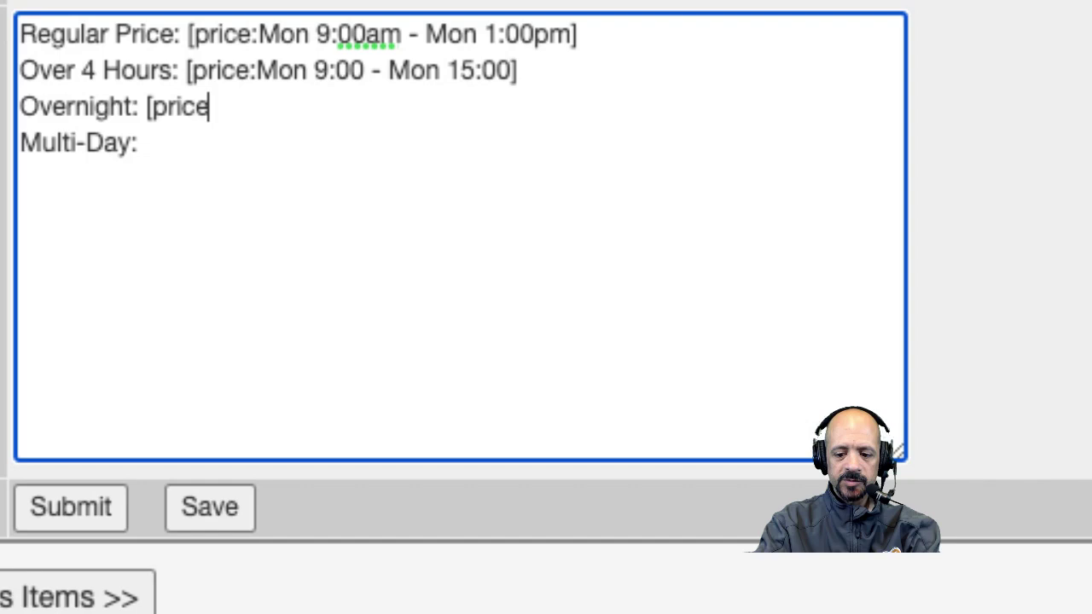
type(":Fri ")
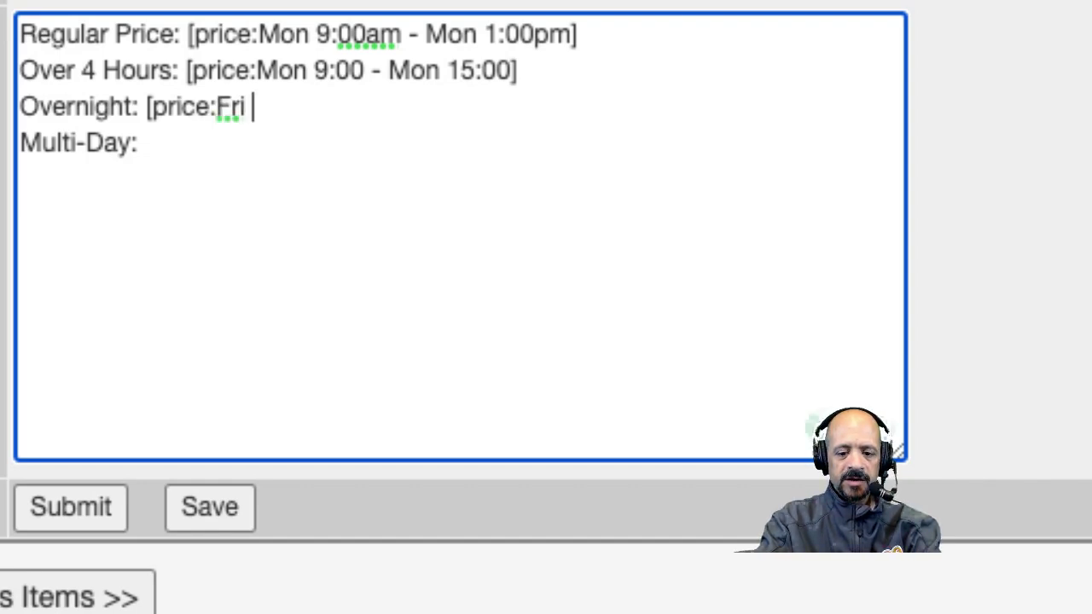
type("17:00")
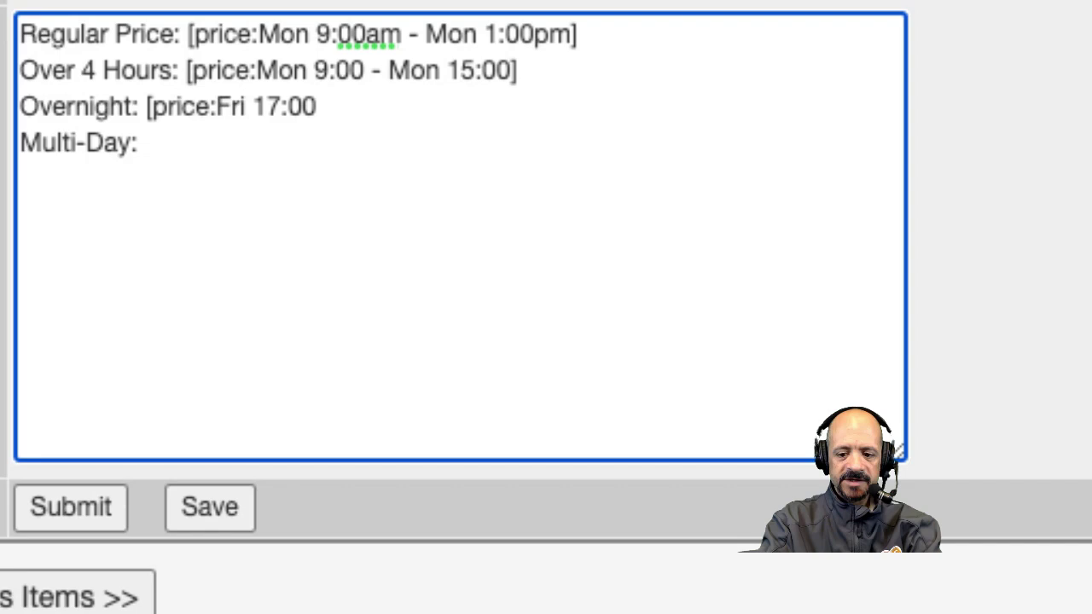
type(" - Sat")
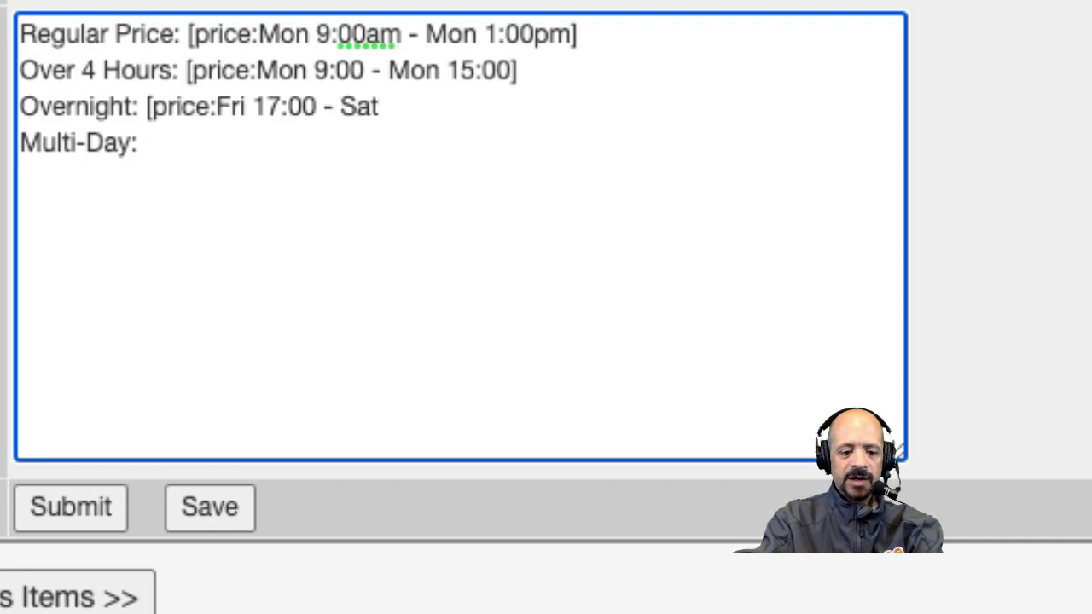
type(" 11:3")
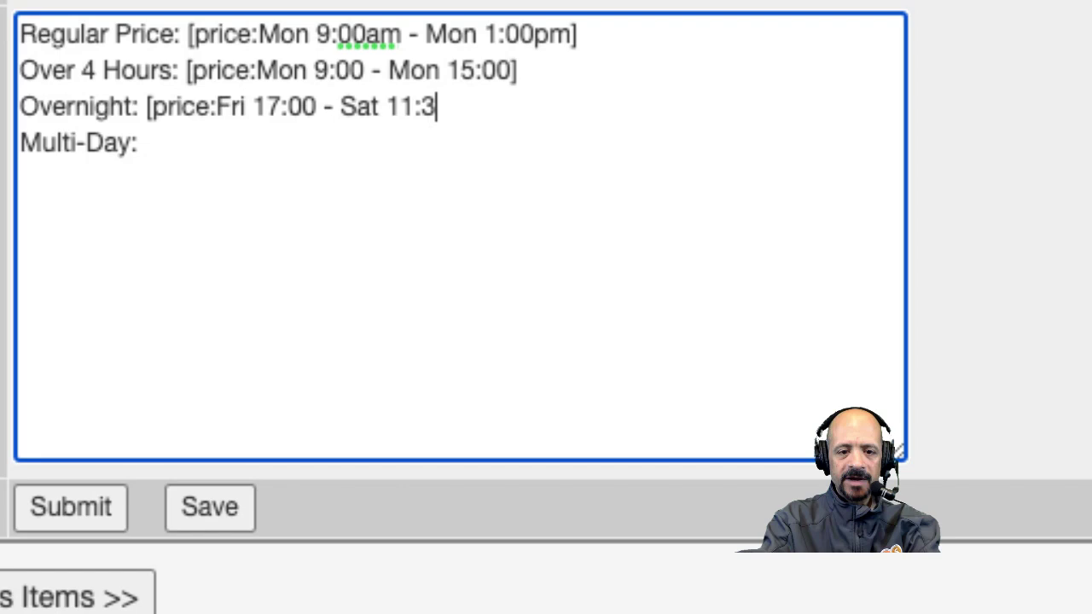
type("0]")
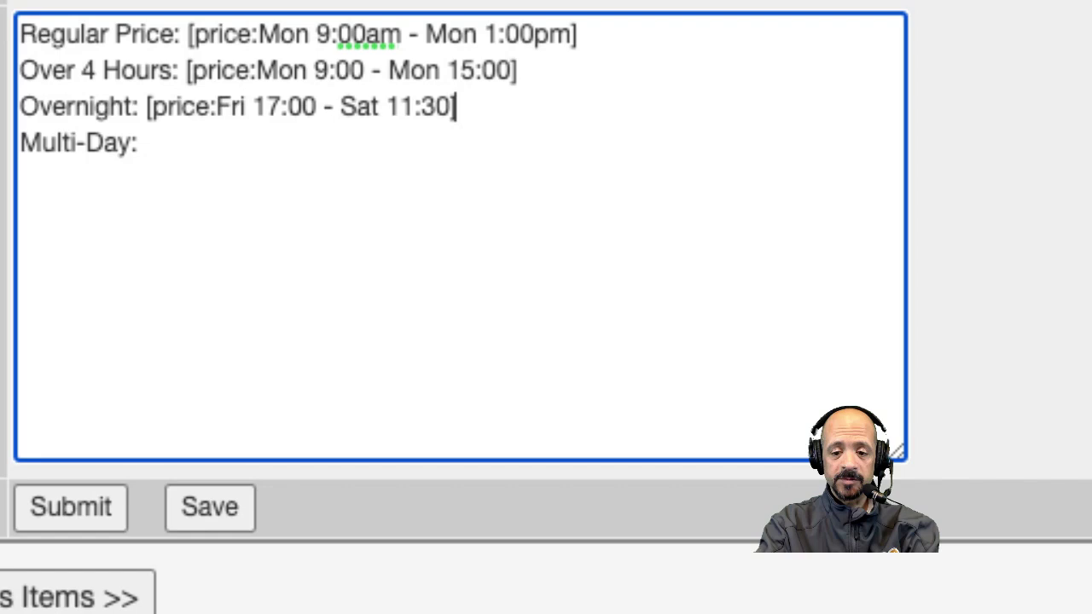
- Add the text "Full Price Per Extra Day!" after the "Multi-Day:" label
left_click(138, 143)
type("Fu")
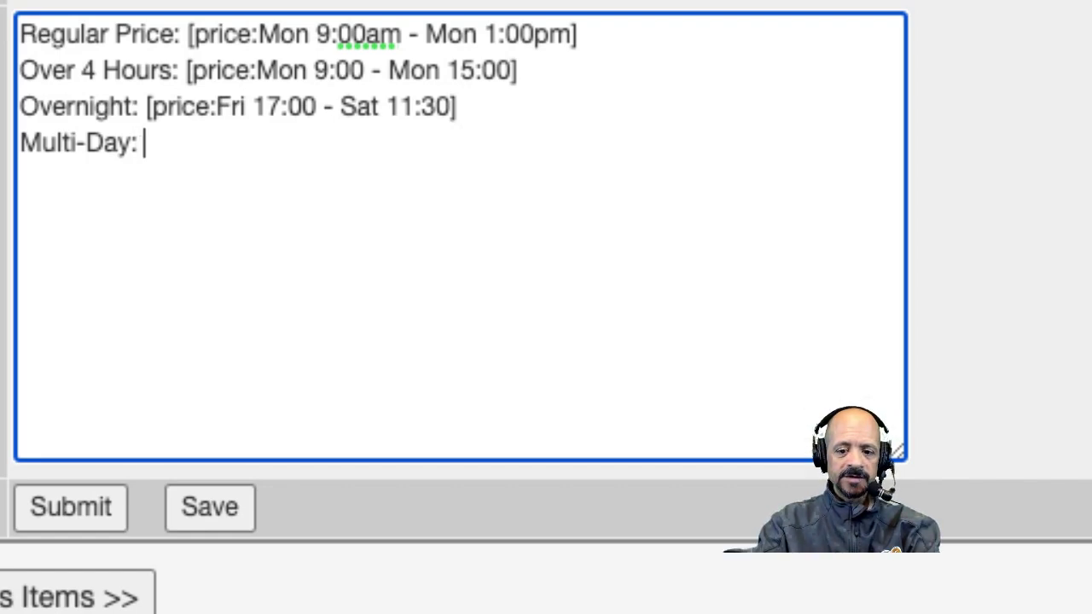
type("ll P")
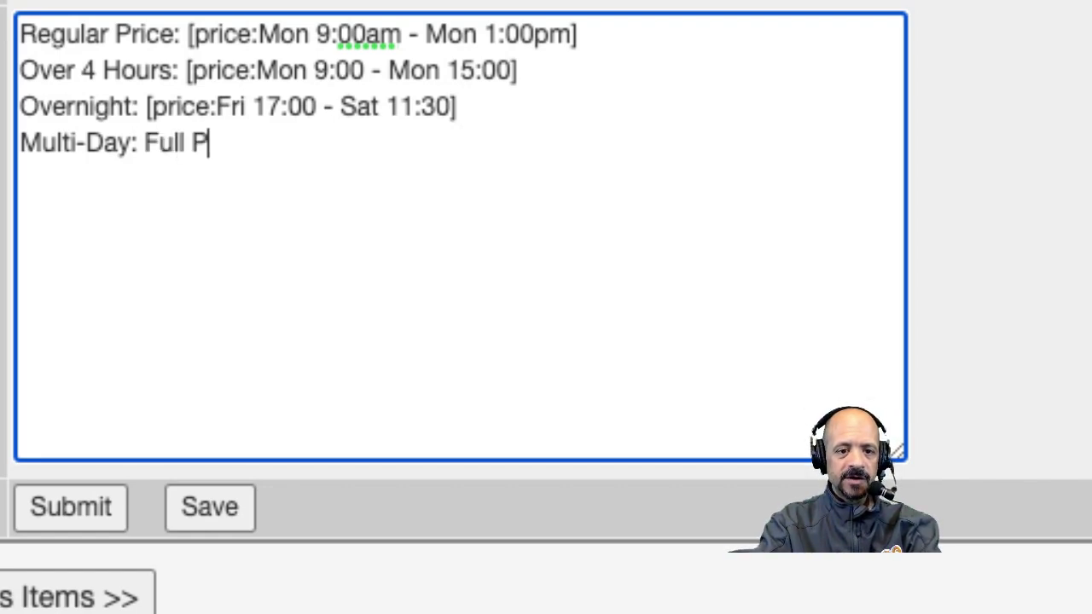
type("rice P")
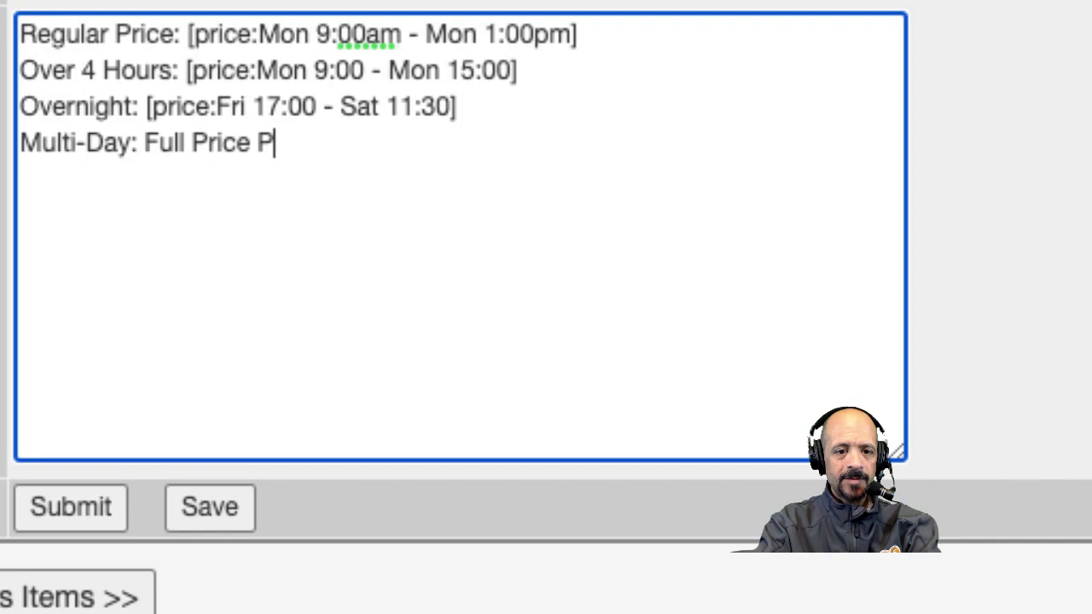
type("er Extra Day!")
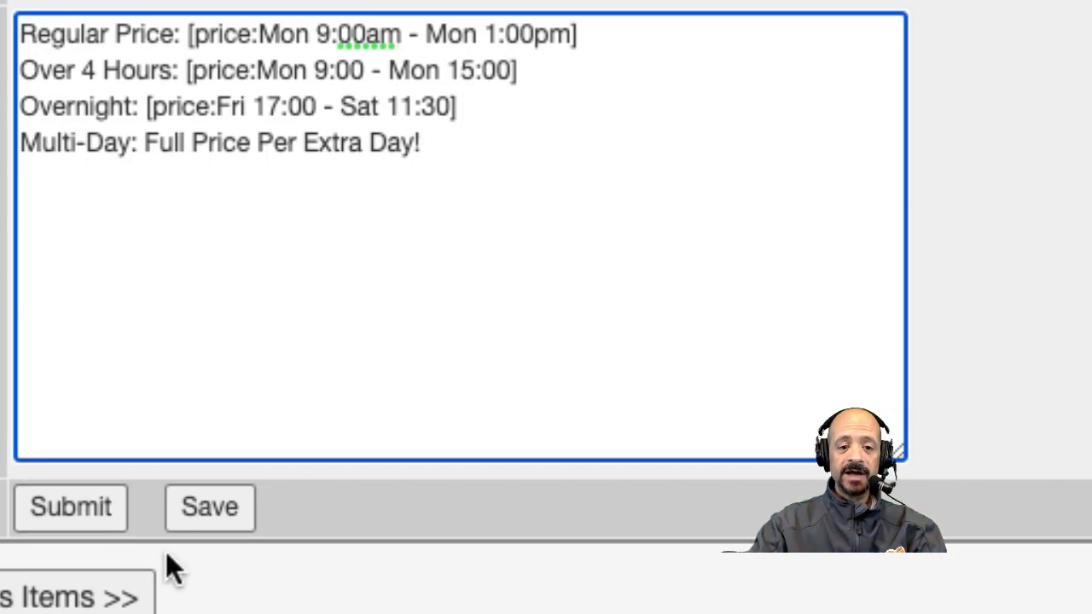
- Save the schedule profile and reload the 22ft Giant Slide item page to check the price text
left_click(229, 506)
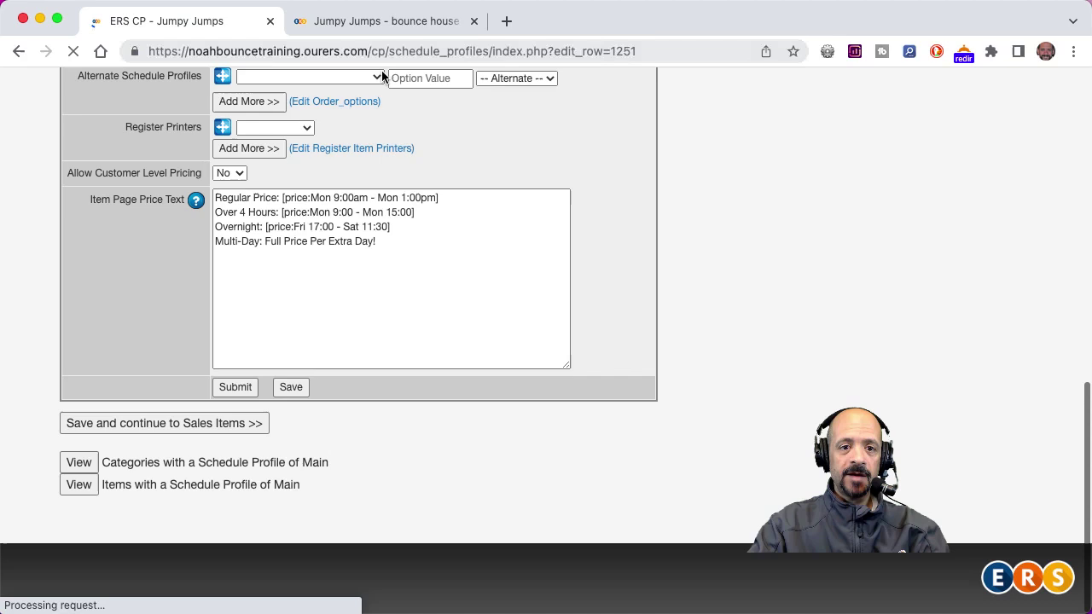
left_click(382, 29)
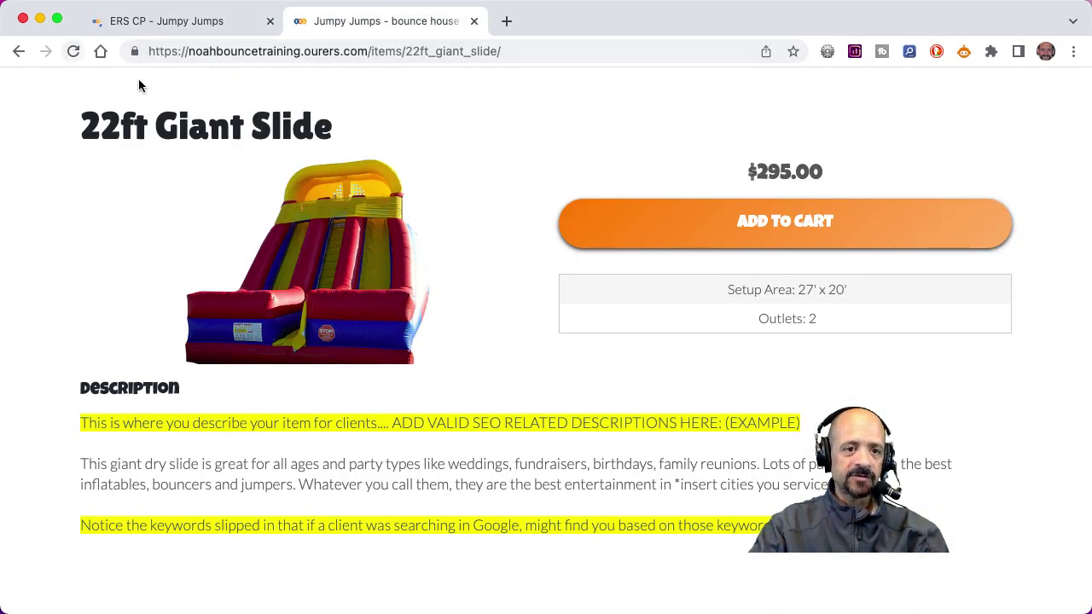
left_click(74, 53)
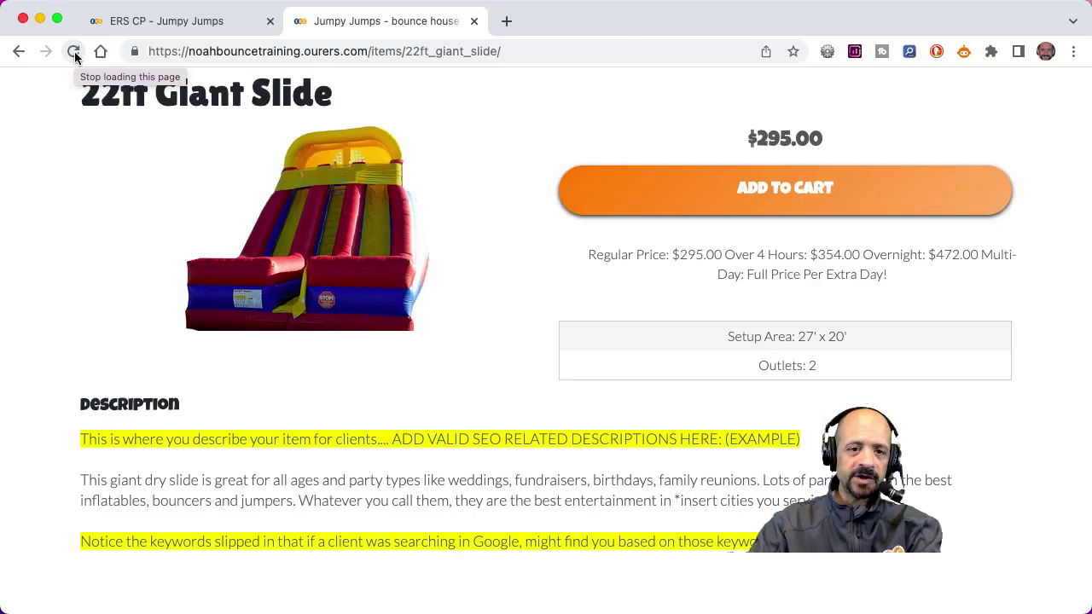
- Add a "<br>" line break to the end of the Regular Price, Over 4 Hours and Overnight lines in the Item Page Price Text
left_click(139, 23)
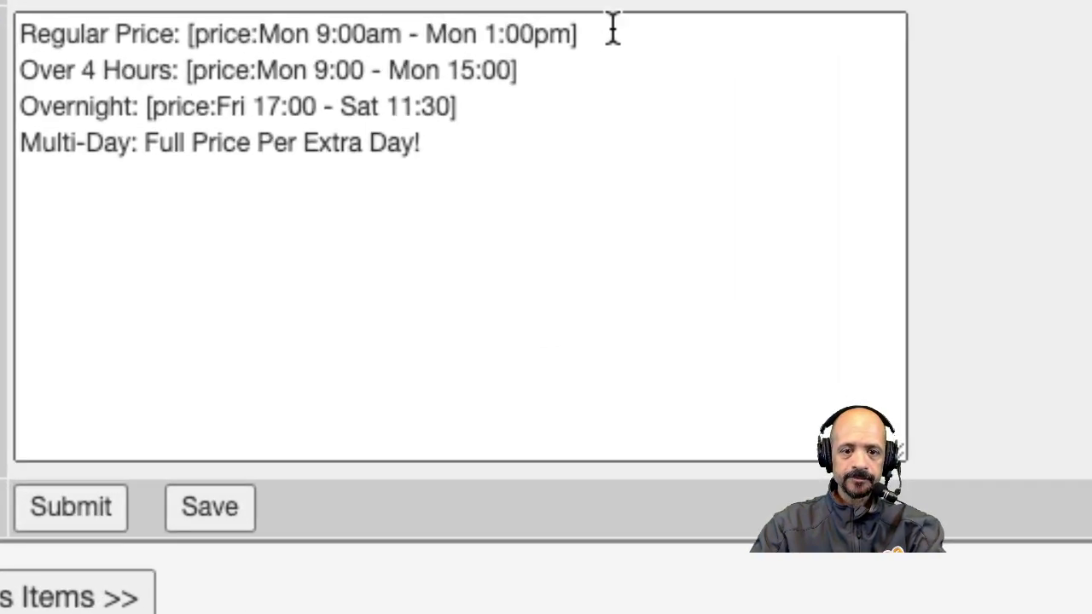
left_click(513, 134)
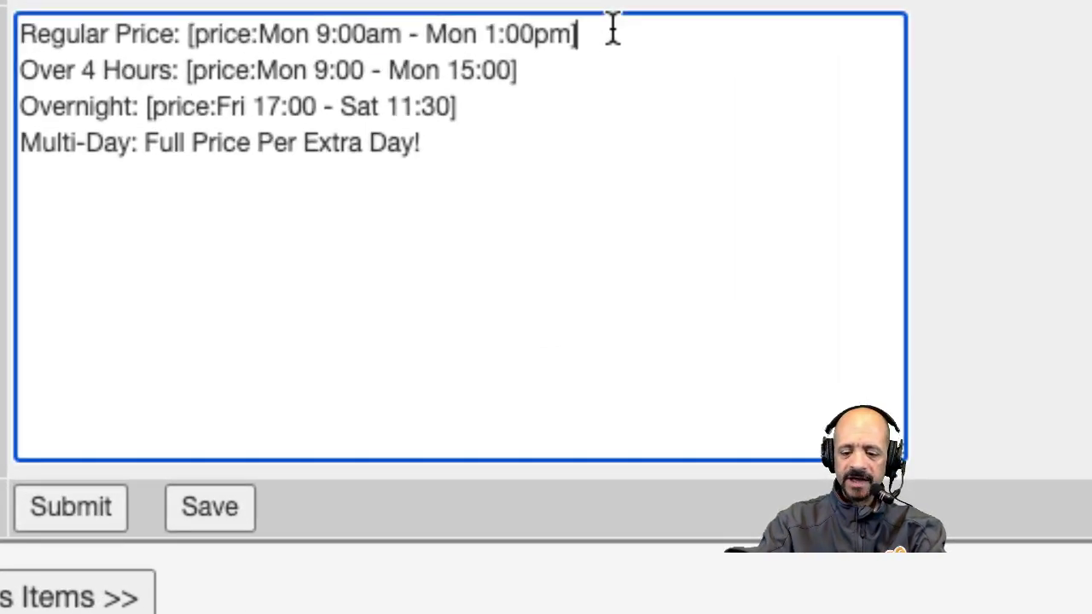
type("<br>")
key("Down")
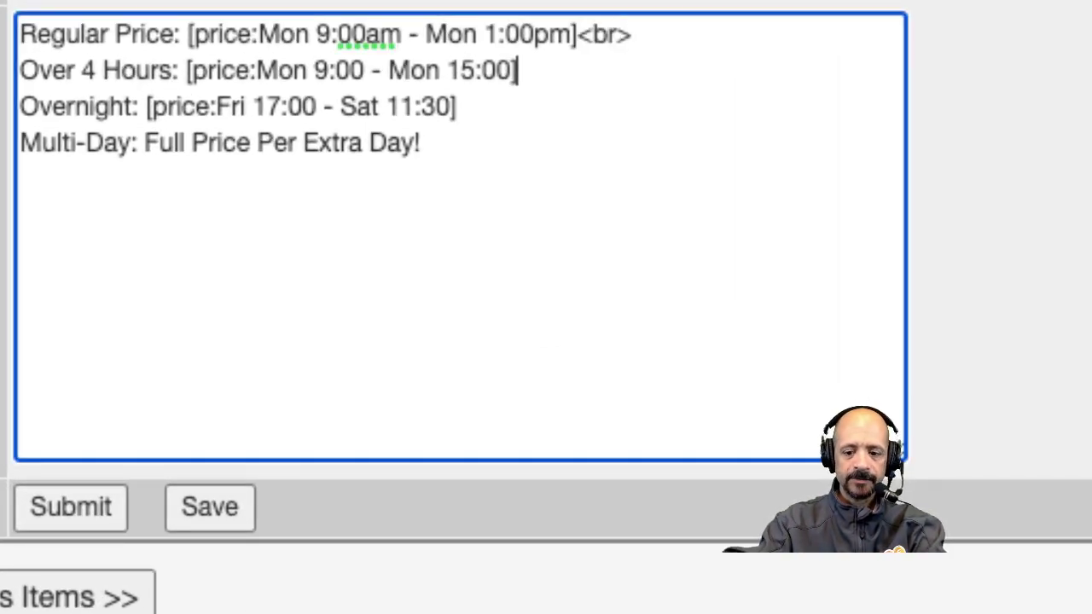
type("<br>")
key("Down")
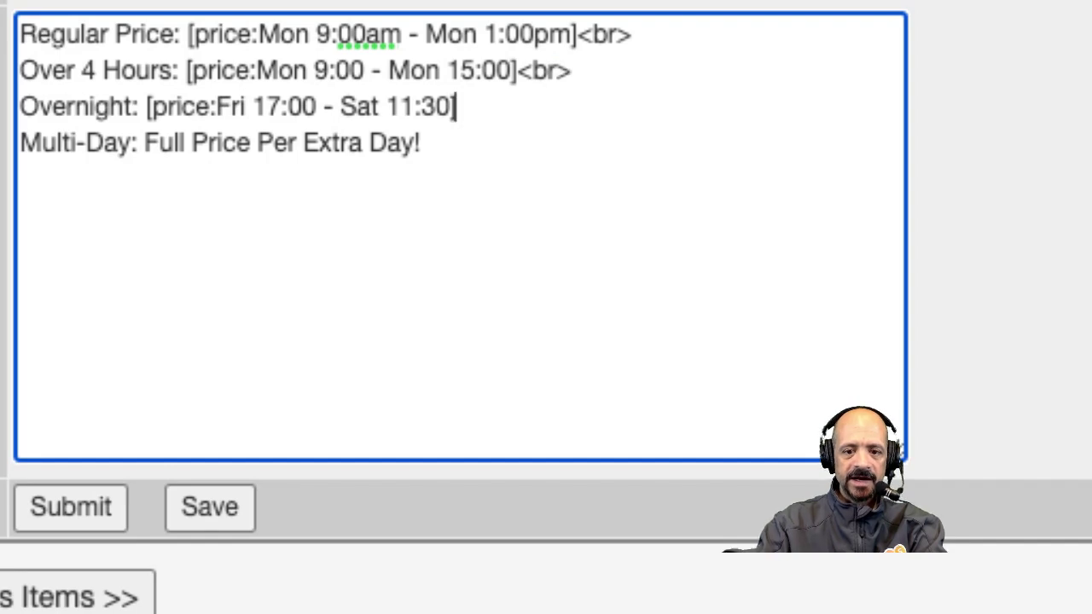
type("<br")
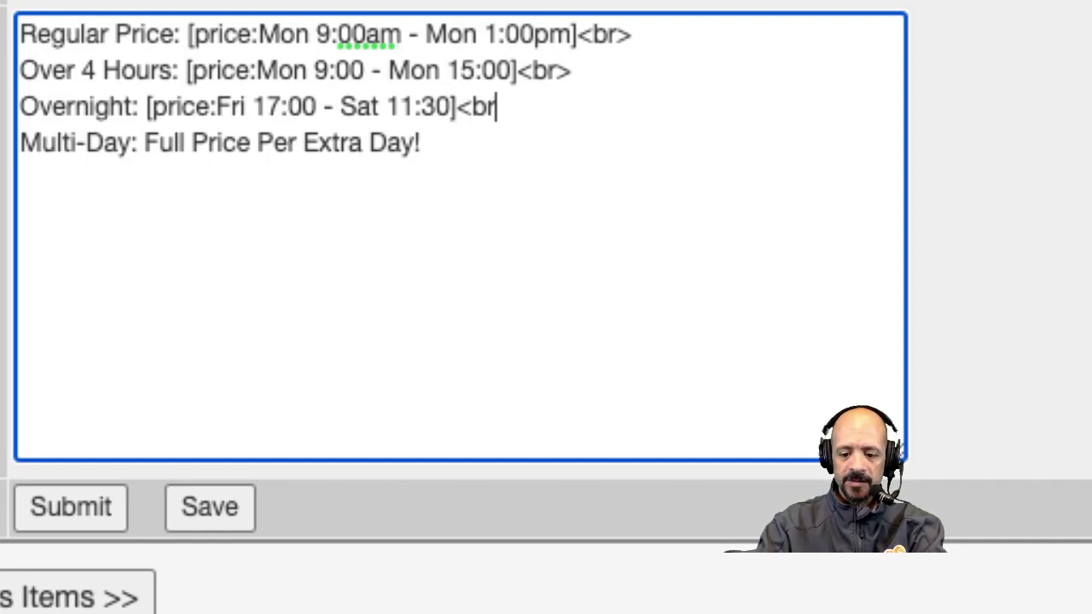
type(">")
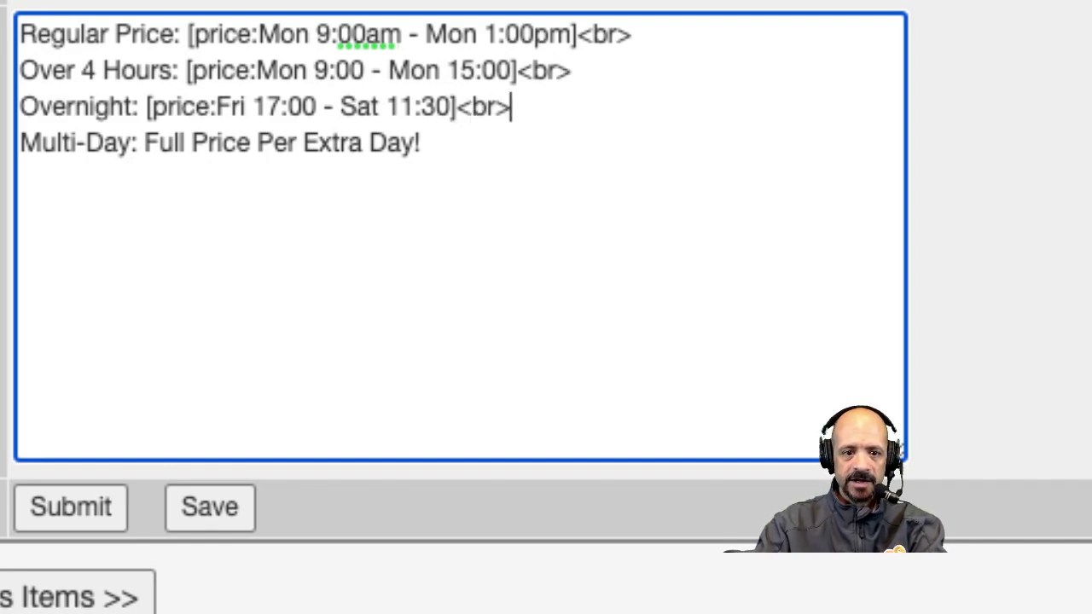
- Save the schedule profile with the line breaks and reload the 22ft Giant Slide item page
left_click(224, 524)
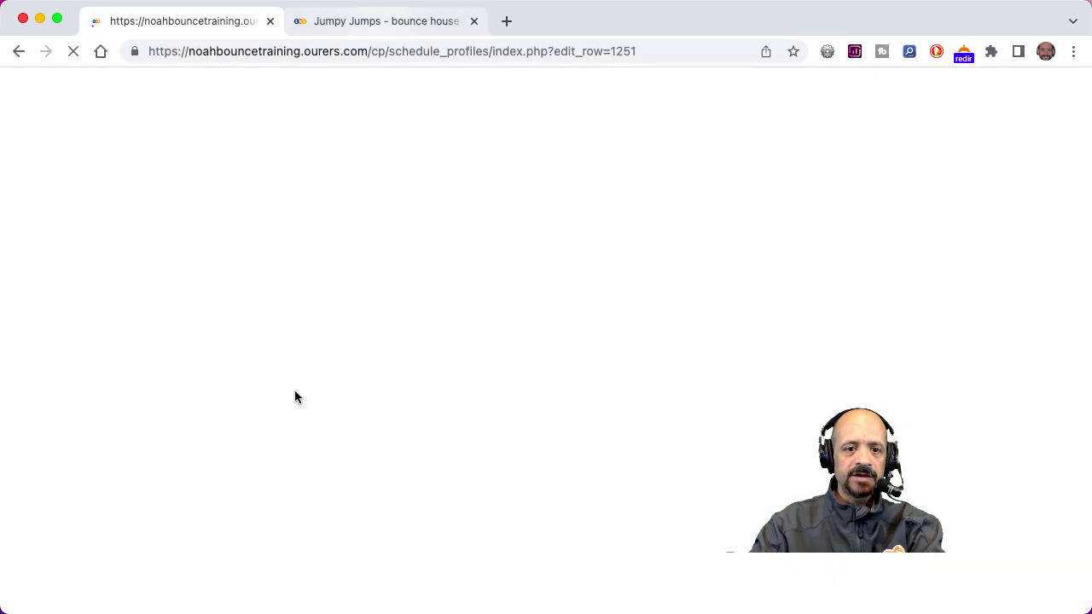
left_click(372, 22)
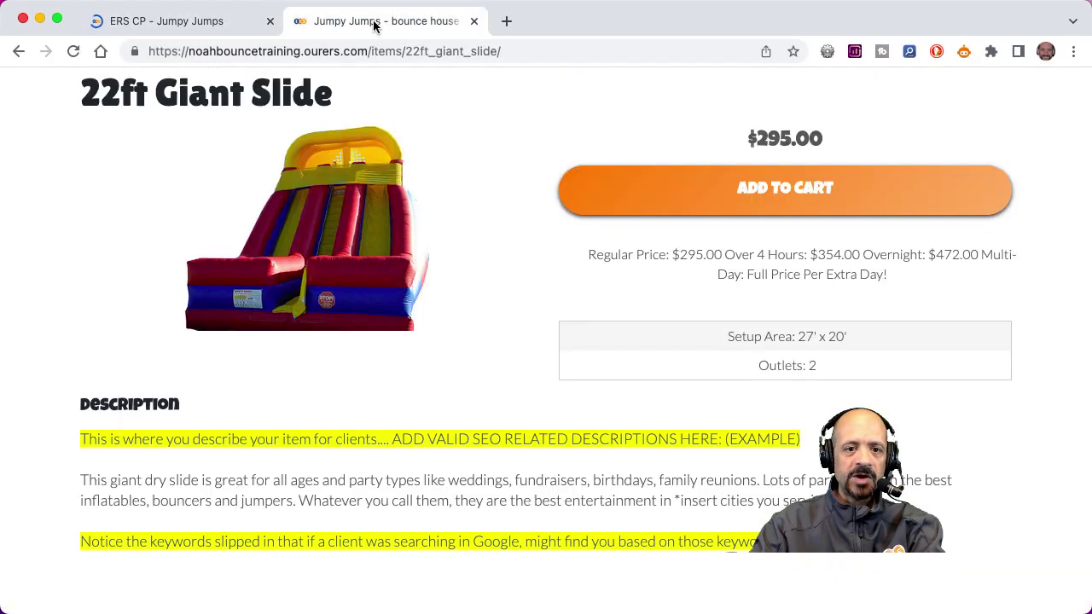
key("super+r")
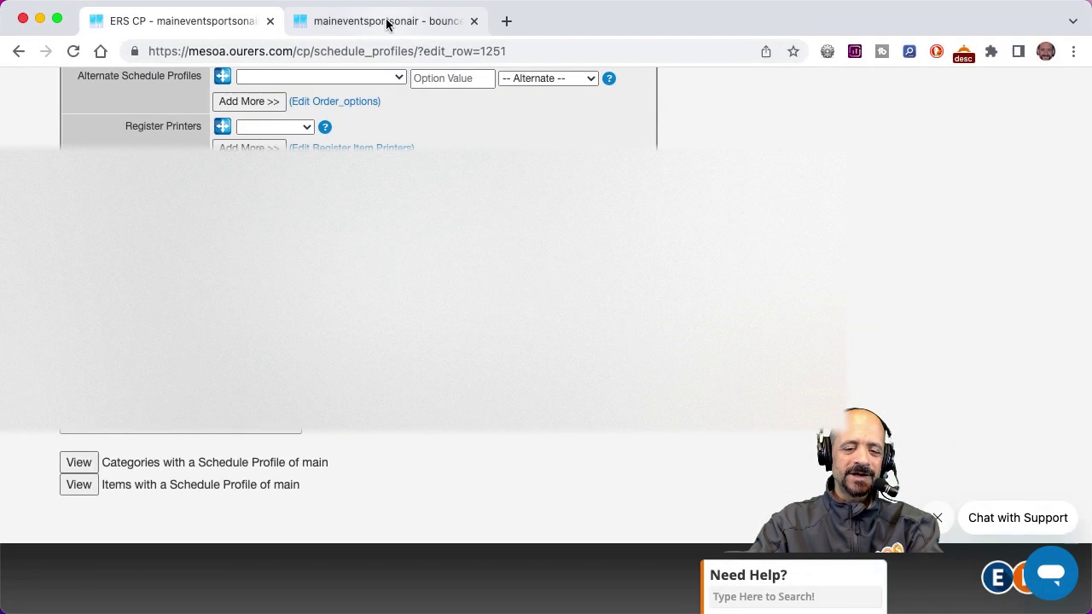
- Examine the Best Rates table on the Main Event lego combo item page, and dismiss that example window
left_click(387, 24)
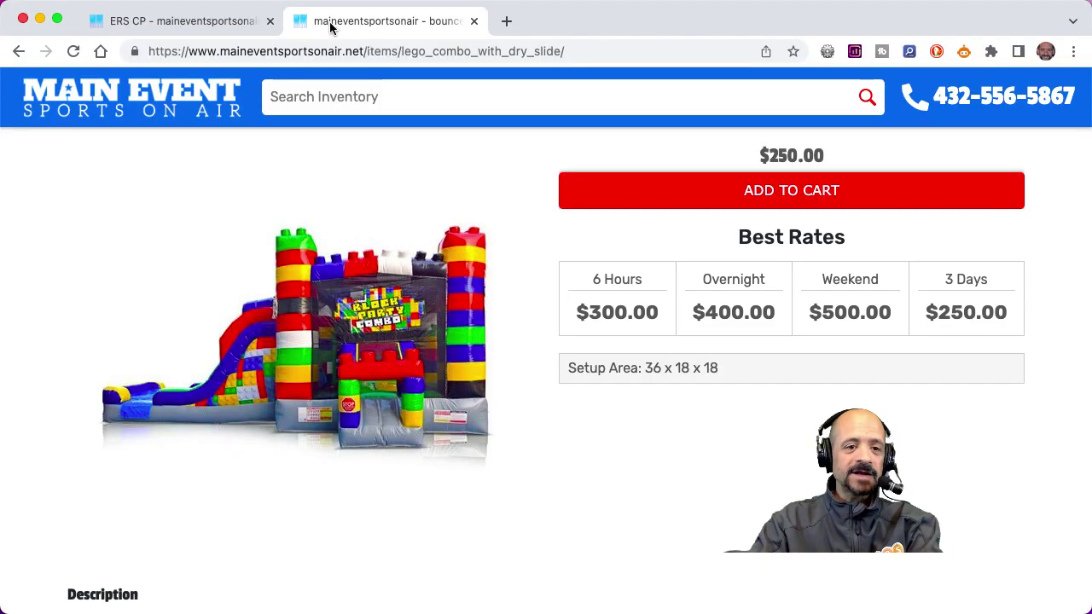
left_click(23, 19)
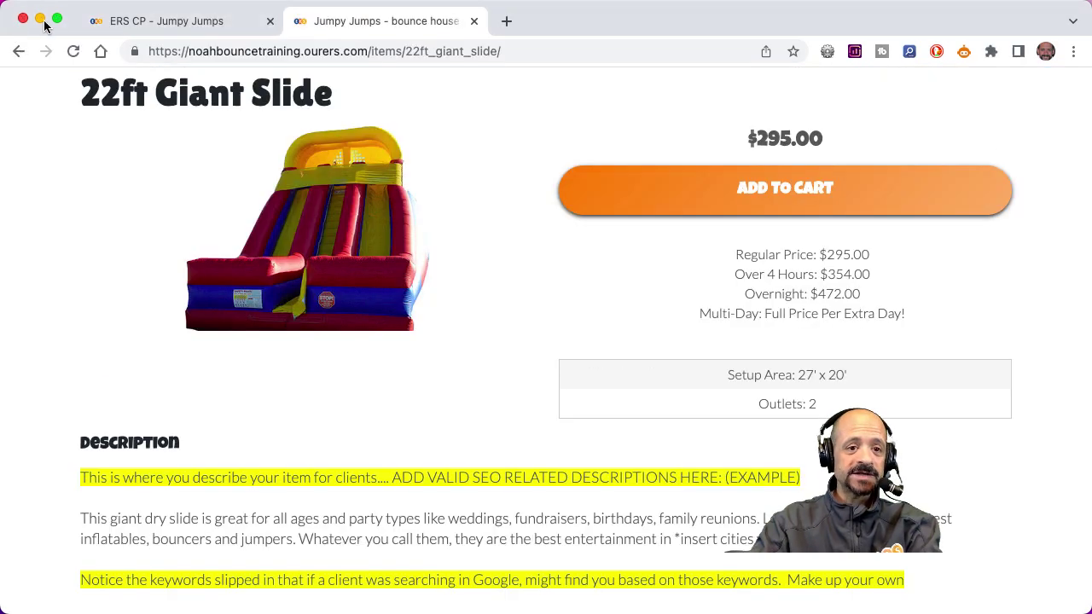
- Open the Misc Order Settings in the Jumpy Jumps control panel
left_click(141, 30)
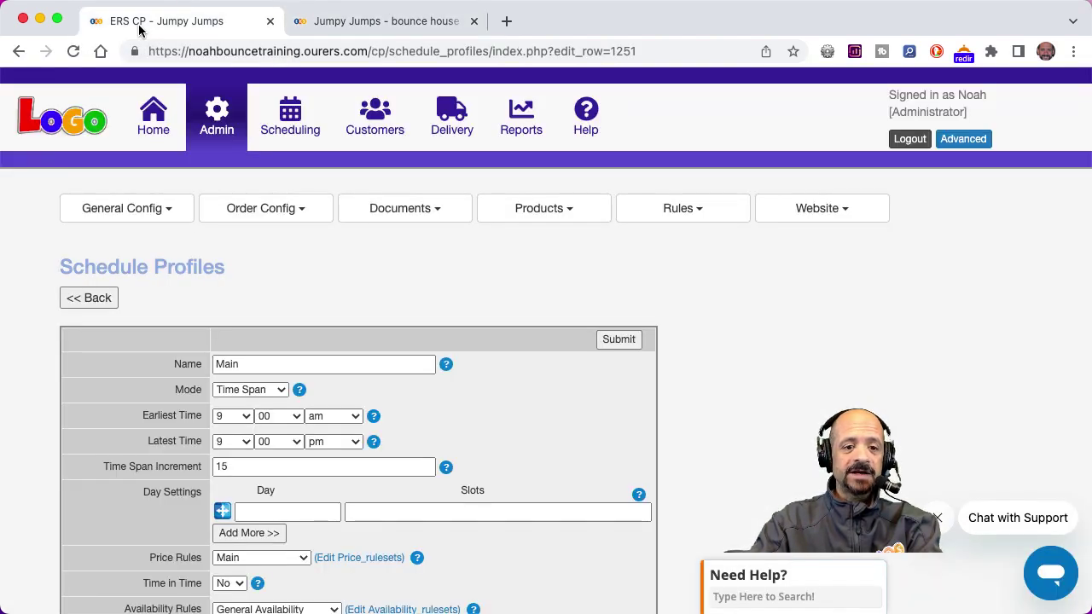
left_click(273, 208)
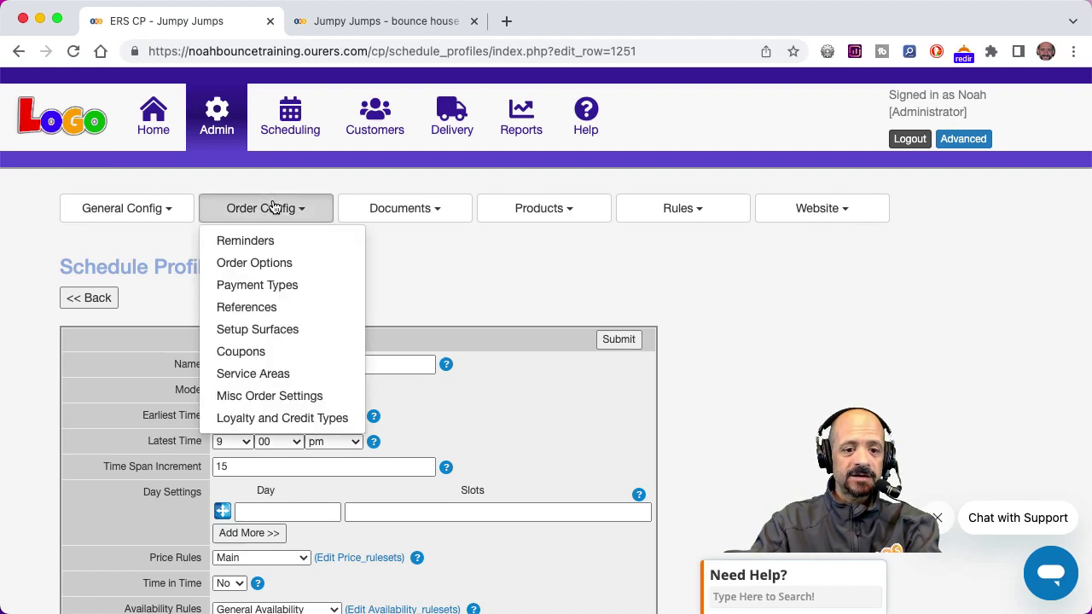
left_click(263, 373)
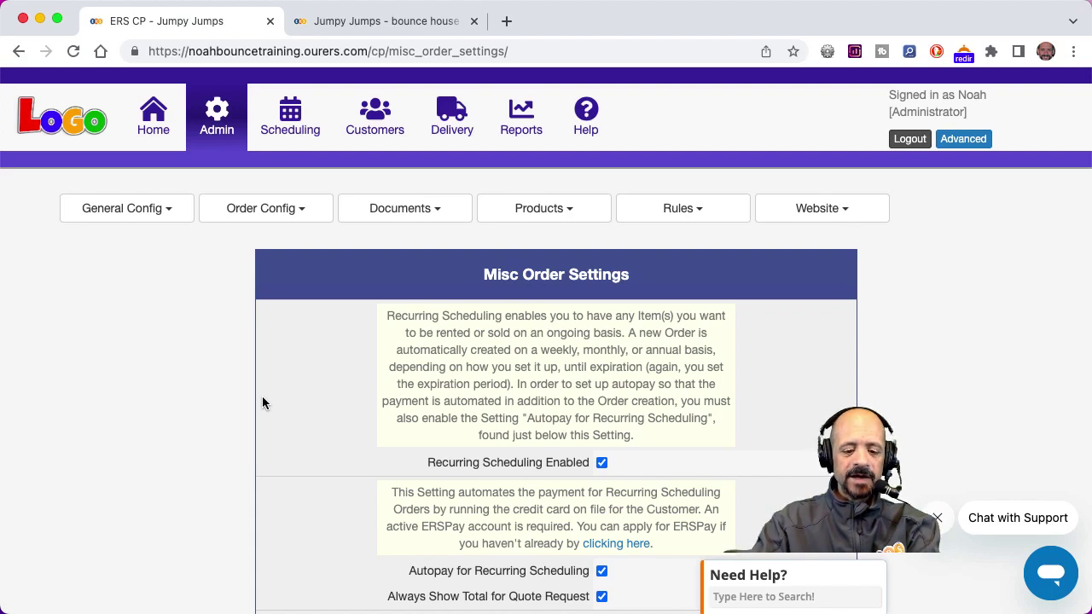
- Search the Misc Order Settings page for "overnight" and examine the Next Day Cutoff setting
key("super+f")
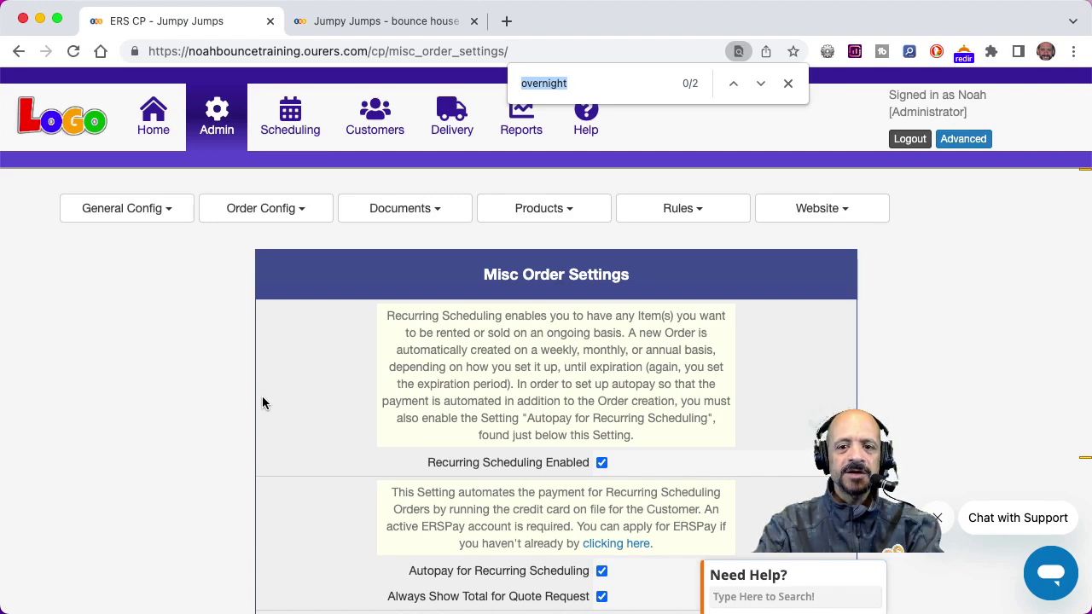
key("Return")
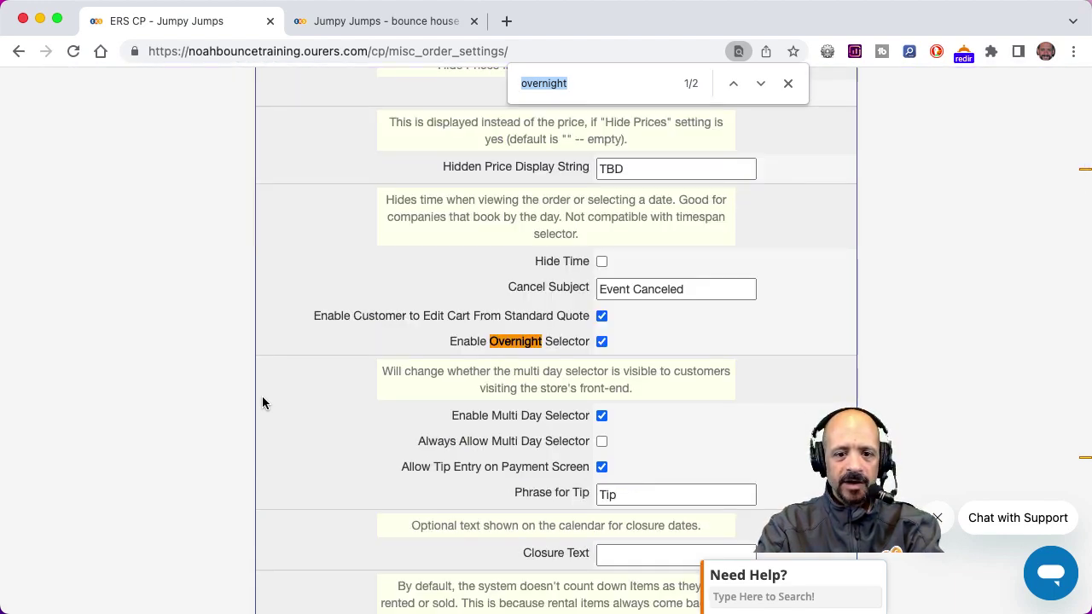
key("Return")
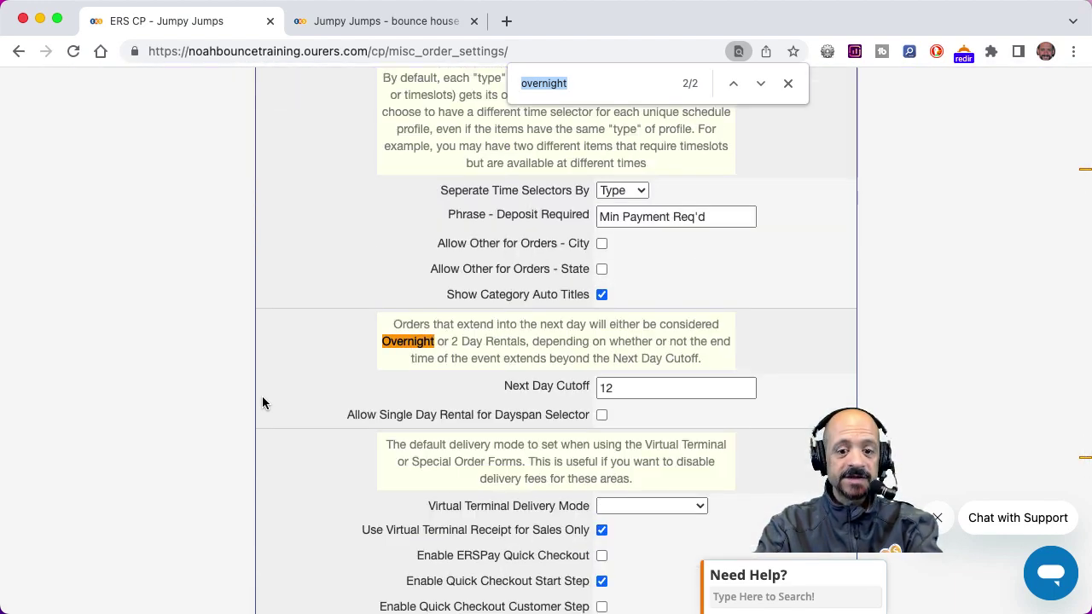
left_click(458, 393)
left_click(611, 389)
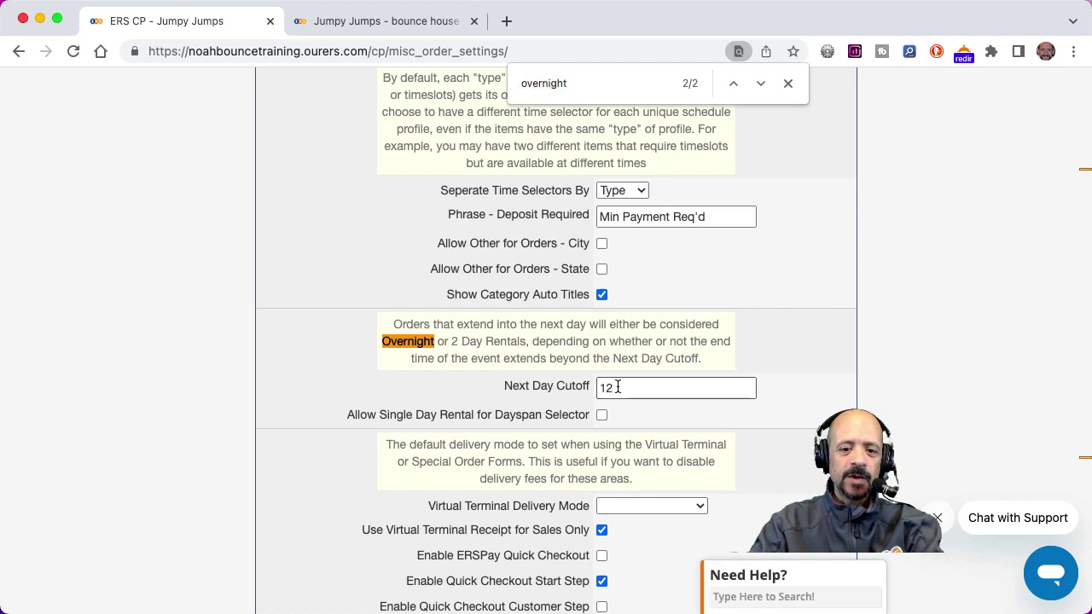